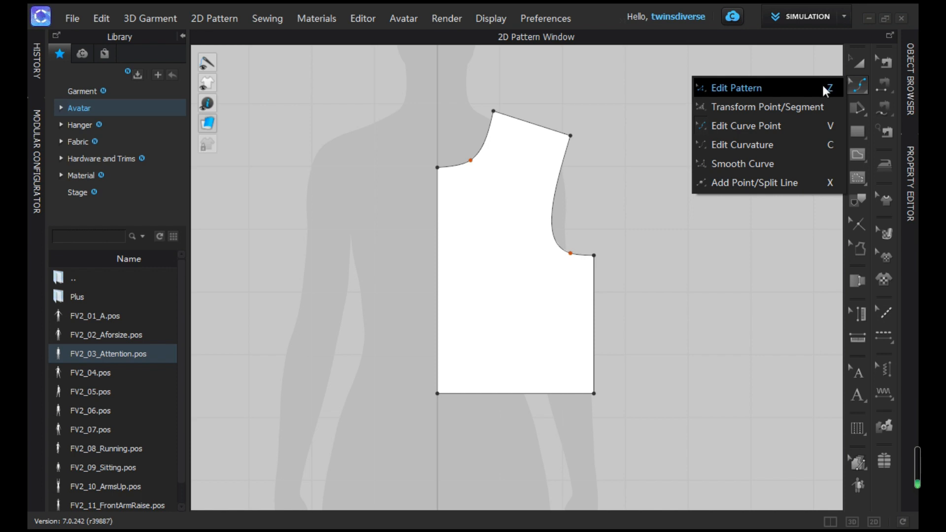
Change the bodice's armhole curve length to 23.14 cm with the direction set to End.
{"action": "left_click", "coordinate": [821, 89]}
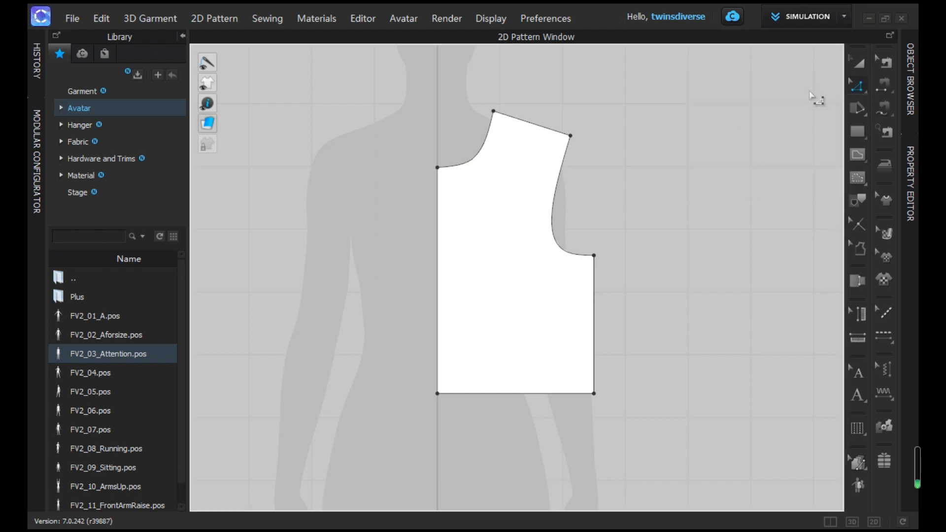
{"action": "right_click", "coordinate": [555, 187]}
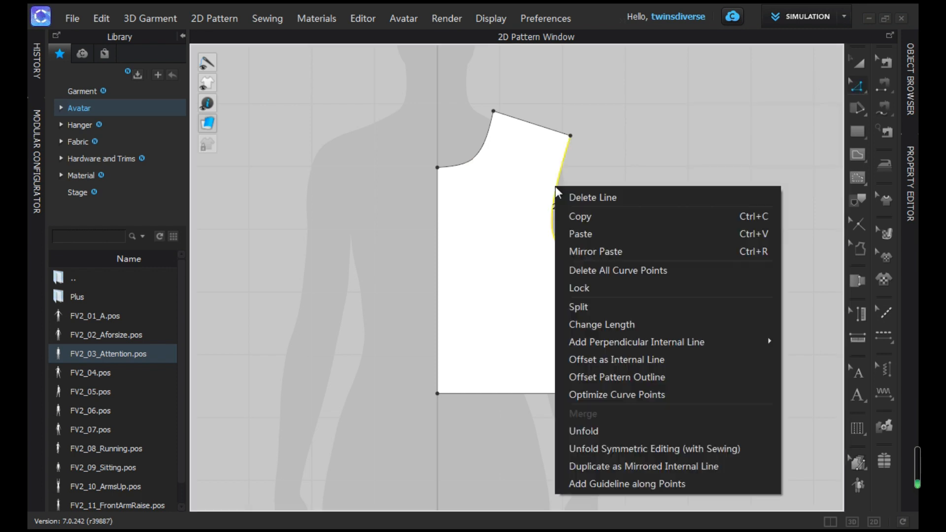
{"action": "left_click", "coordinate": [589, 324]}
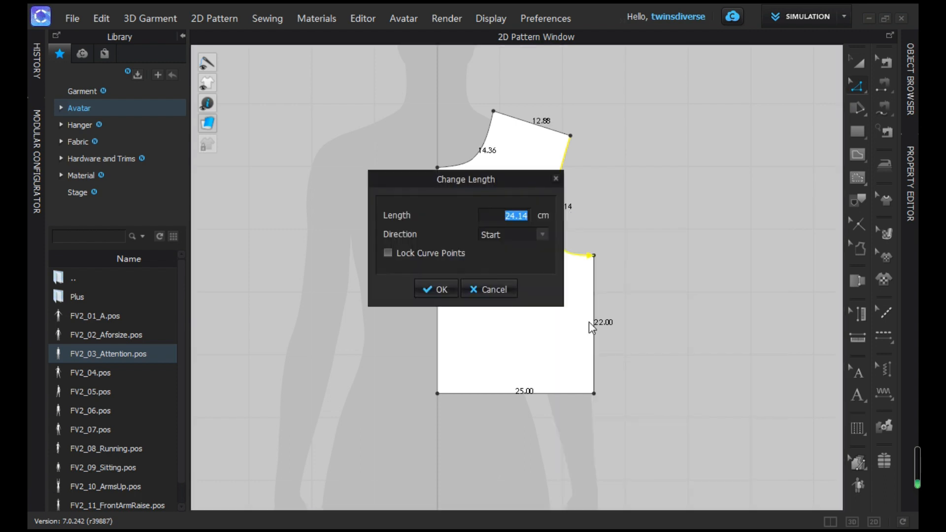
{"action": "left_click", "coordinate": [514, 215]}
{"action": "type", "text": "3"}
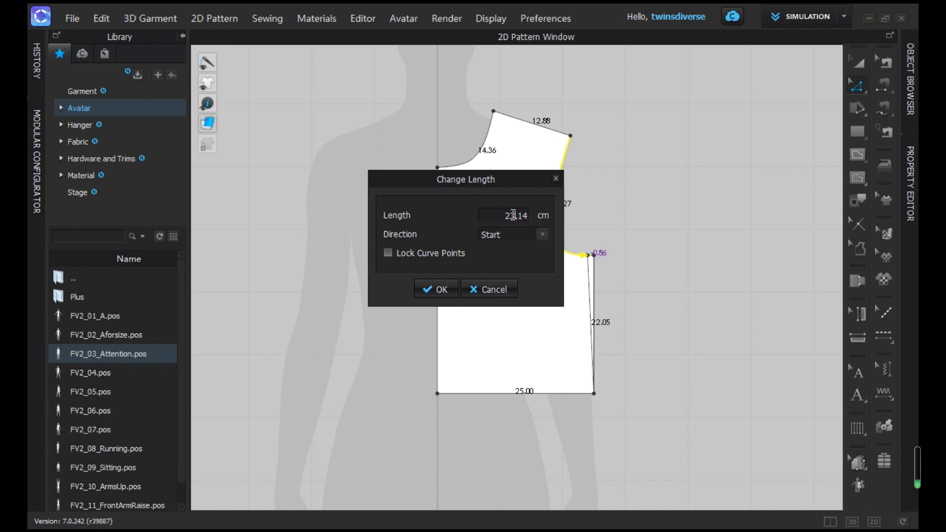
{"action": "left_click", "coordinate": [539, 233]}
{"action": "left_click", "coordinate": [525, 264]}
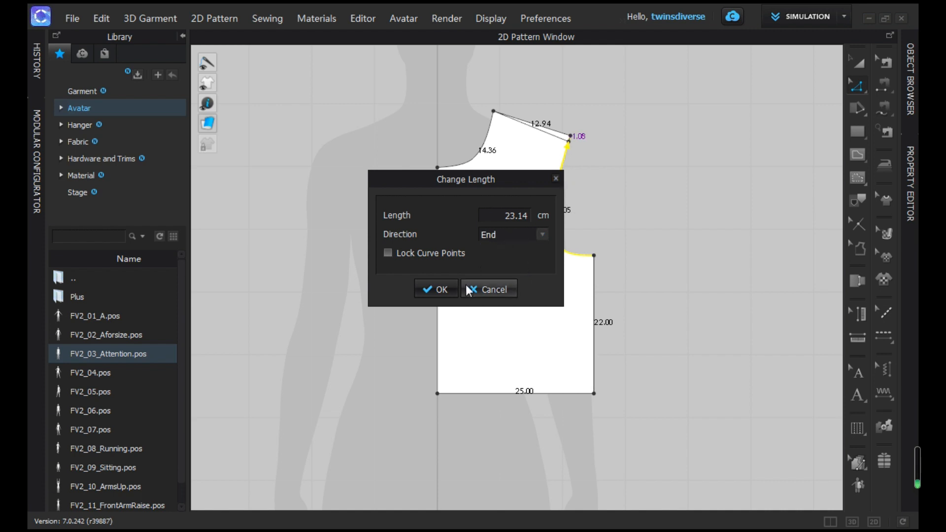
{"action": "left_click", "coordinate": [452, 292]}
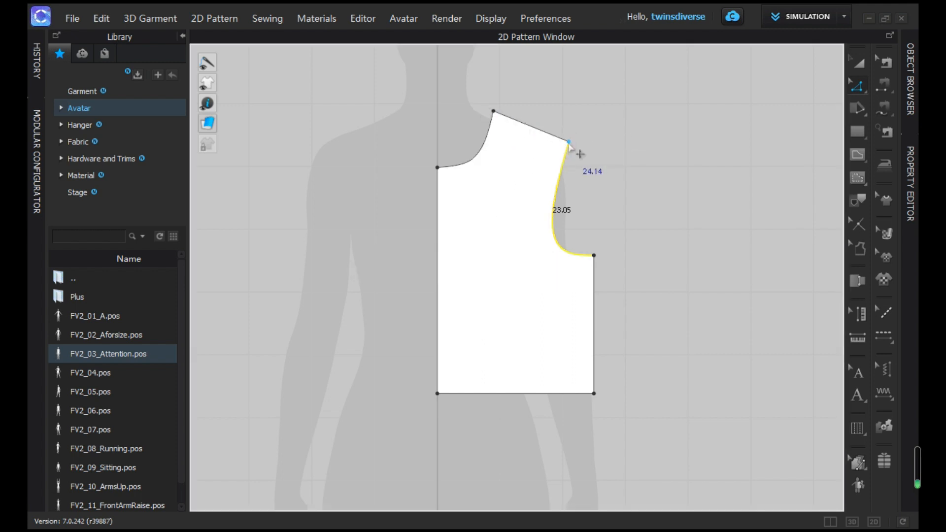
Copy the whole bodice pattern and place a mirrored paste of it beside the original, next to the armhole side.
{"action": "scroll", "coordinate": [635, 173], "scroll_direction": "down", "scroll_amount": 1}
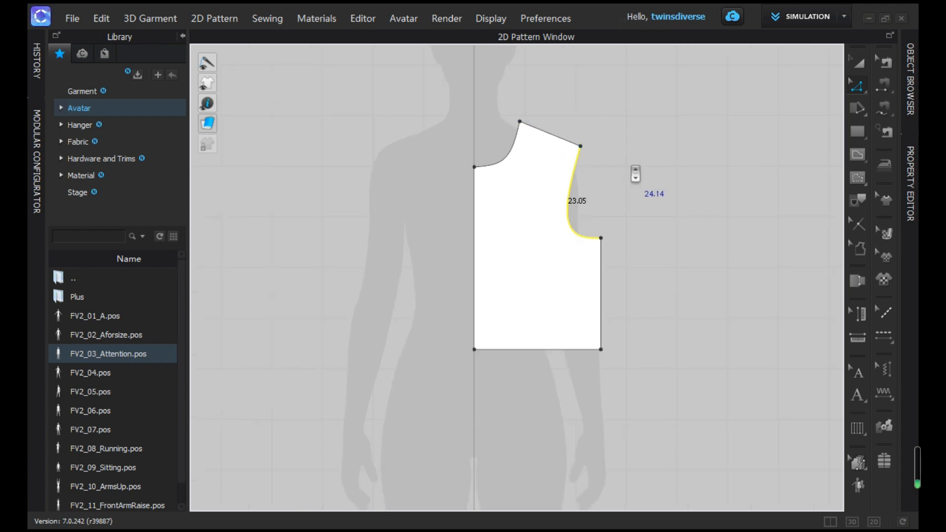
{"action": "middle_click_drag", "start_coordinate": [635, 173], "coordinate": [585, 174]}
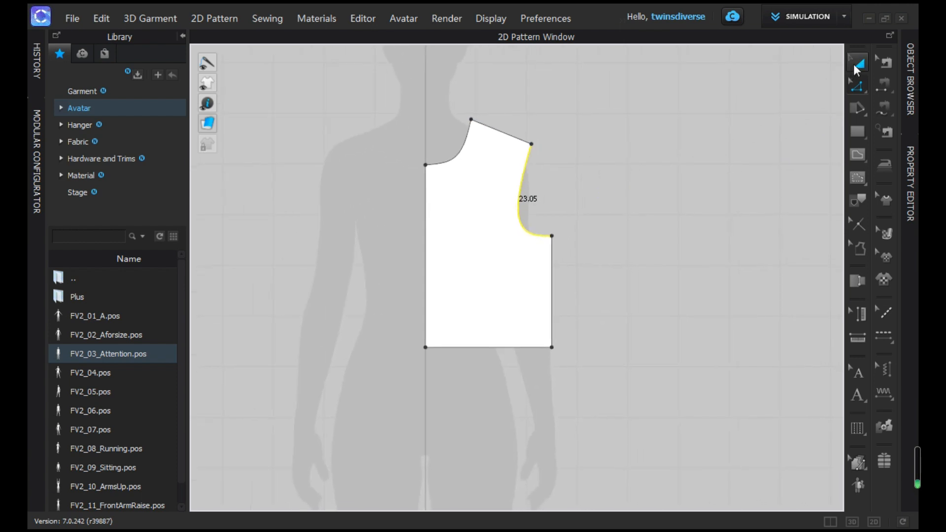
{"action": "left_click", "coordinate": [856, 67]}
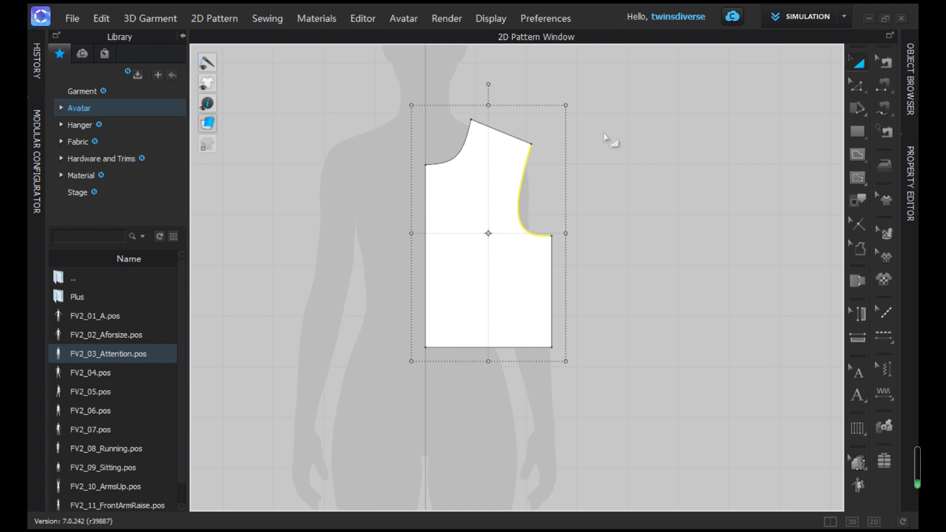
{"action": "left_click", "coordinate": [521, 165]}
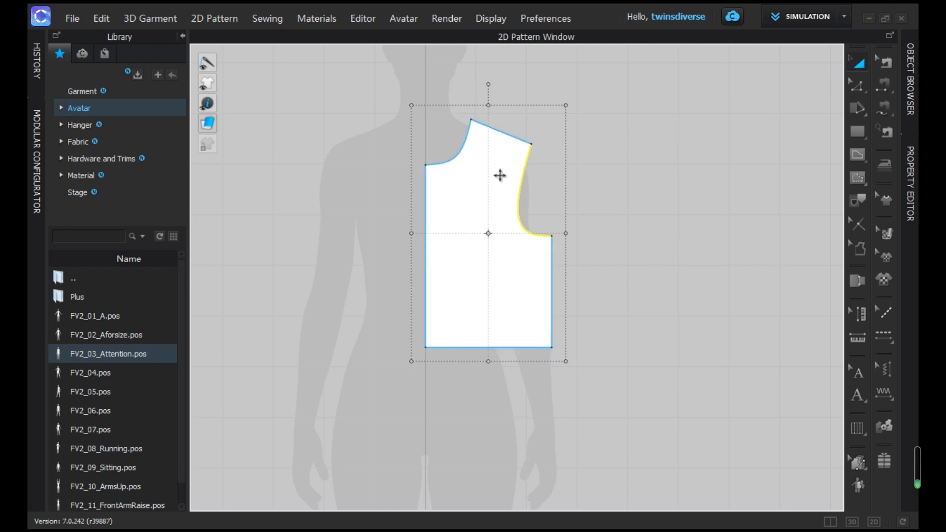
{"action": "left_click", "coordinate": [500, 175]}
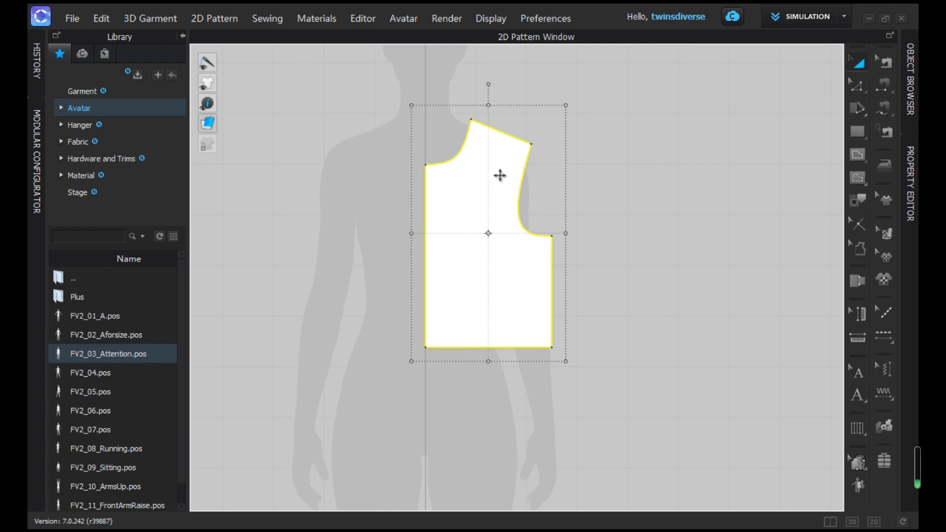
{"action": "right_click", "coordinate": [499, 175]}
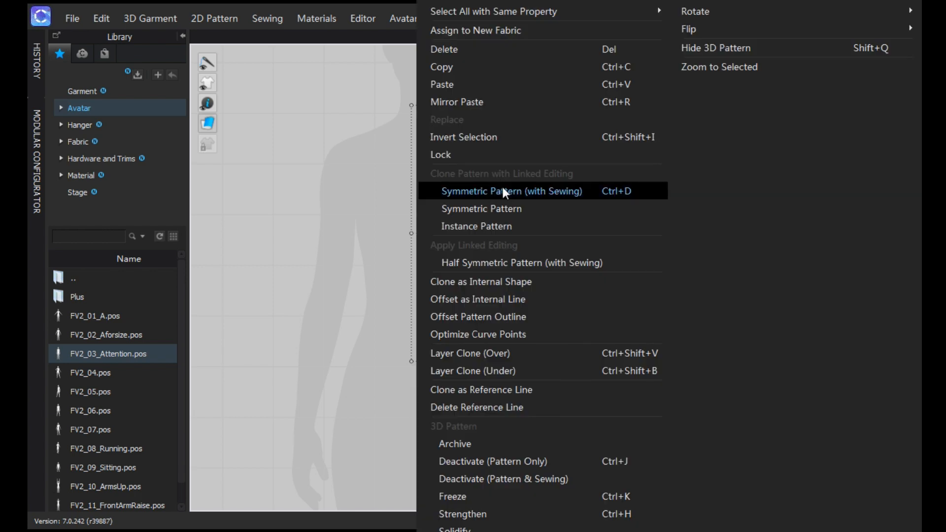
{"action": "left_click", "coordinate": [460, 66]}
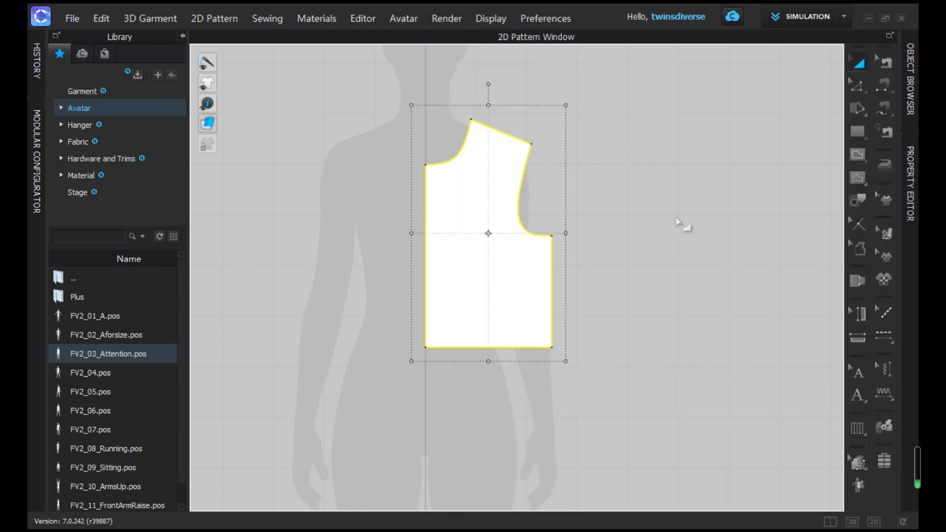
{"action": "left_click", "coordinate": [659, 223]}
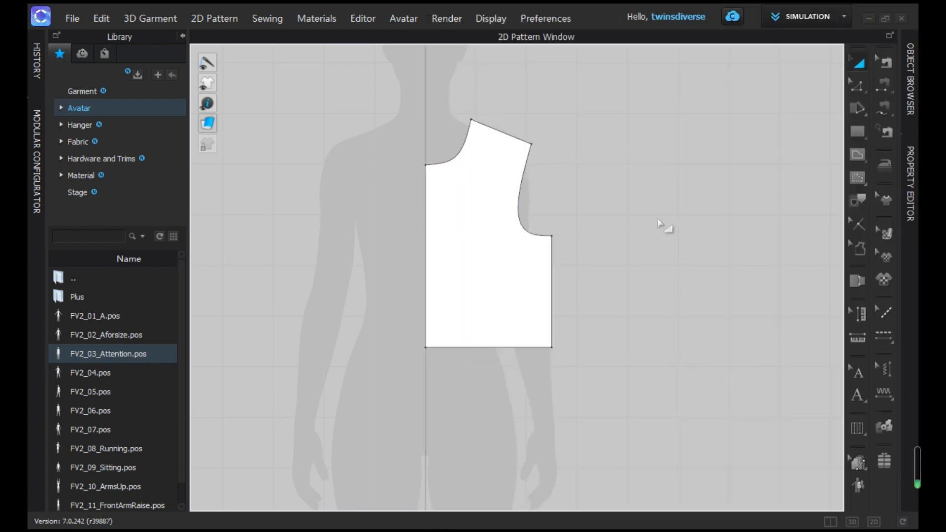
{"action": "right_click", "coordinate": [658, 221]}
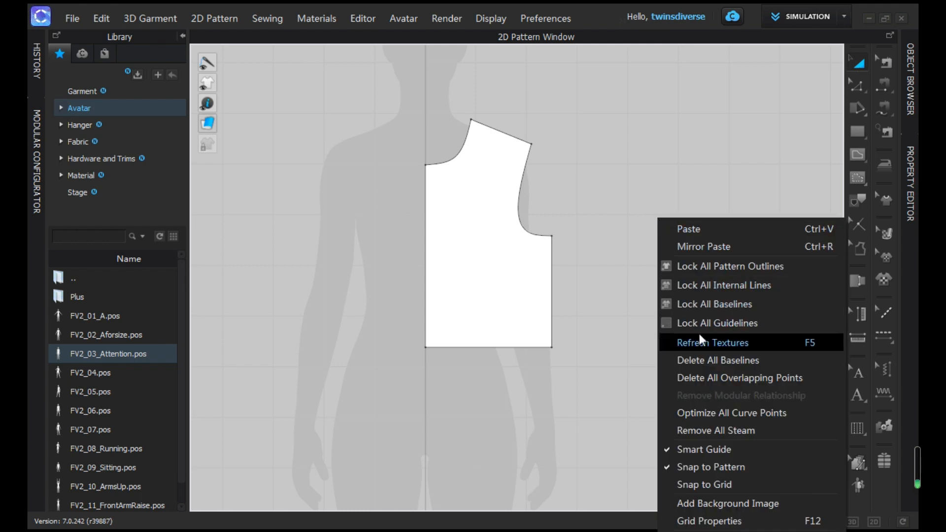
{"action": "left_click", "coordinate": [701, 247]}
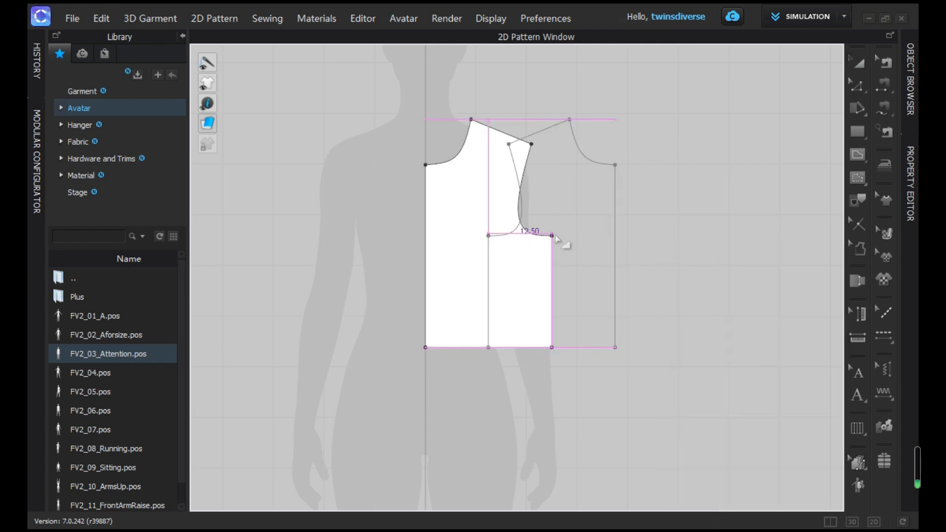
{"action": "left_click", "coordinate": [655, 244]}
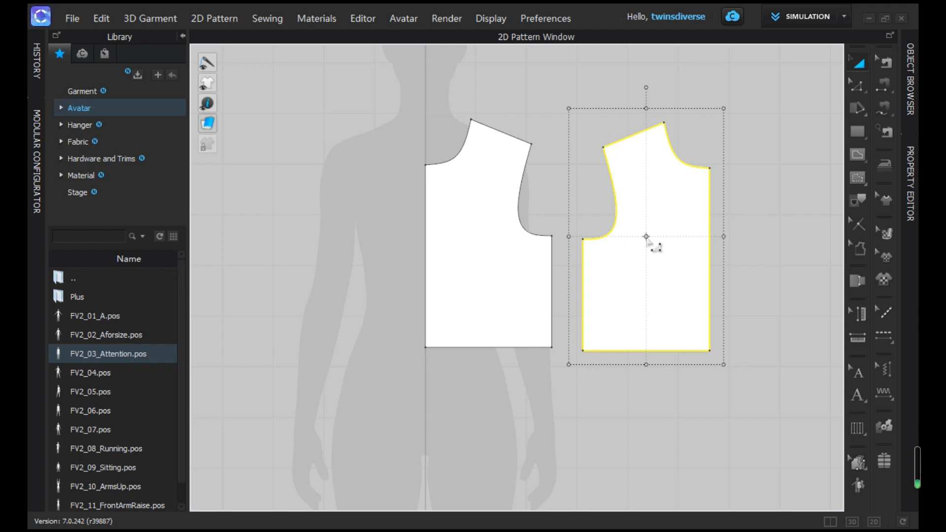
{"action": "left_click", "coordinate": [748, 171]}
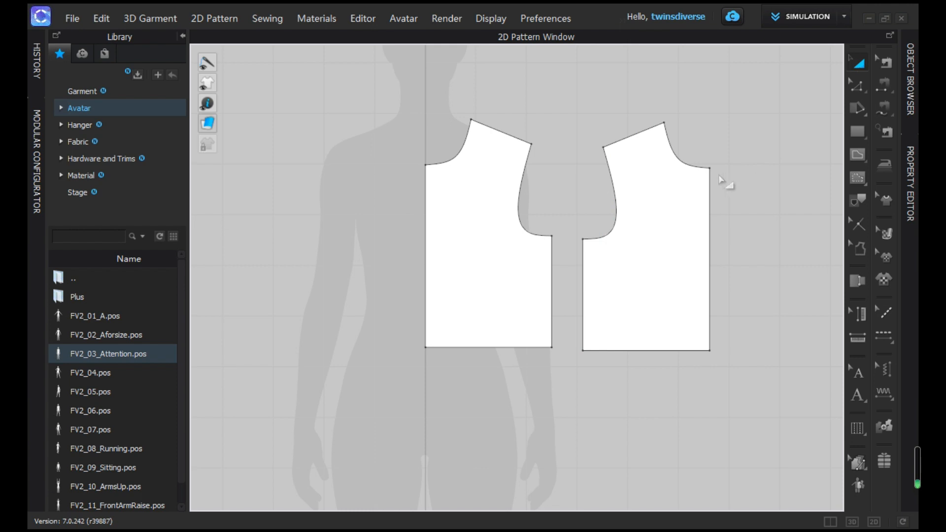
Offset the mirrored piece's shoulder line outward as pattern outline, using Extend, 1.00 cm distance and one offset.
{"action": "left_click", "coordinate": [850, 84]}
{"action": "left_click", "coordinate": [633, 139]}
{"action": "right_click", "coordinate": [632, 139]}
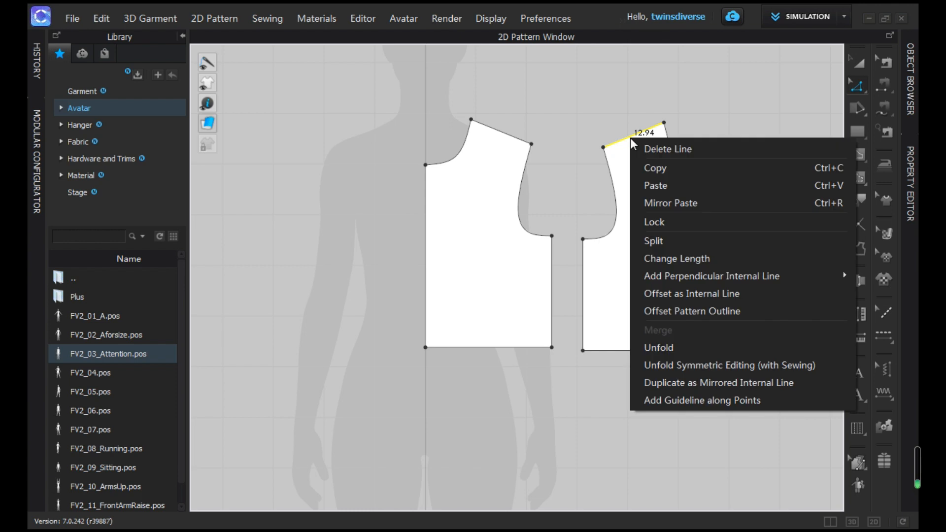
{"action": "mouse_move", "coordinate": [679, 278]}
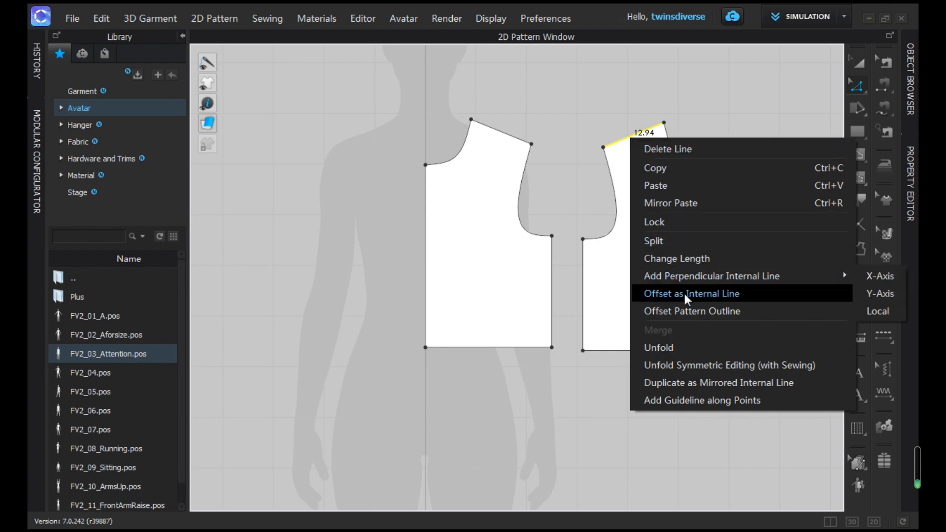
{"action": "left_click", "coordinate": [685, 312]}
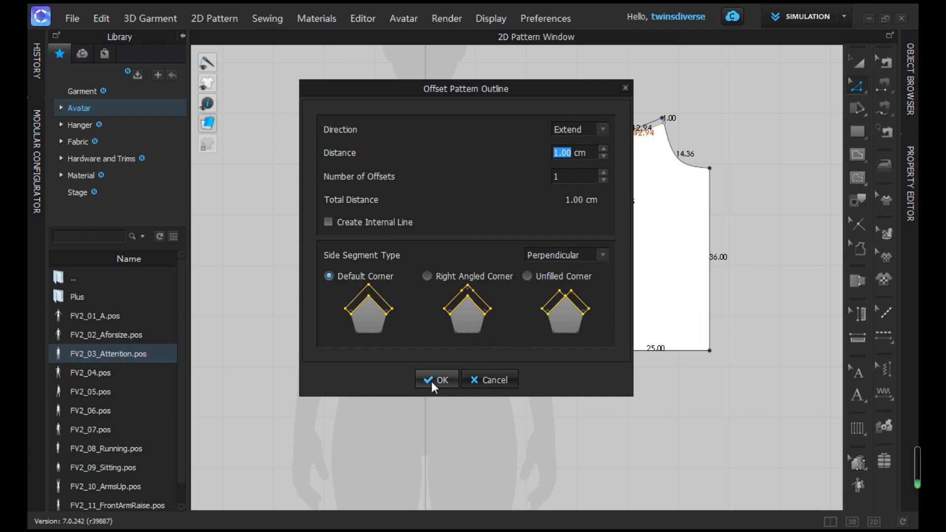
{"action": "left_click", "coordinate": [432, 380]}
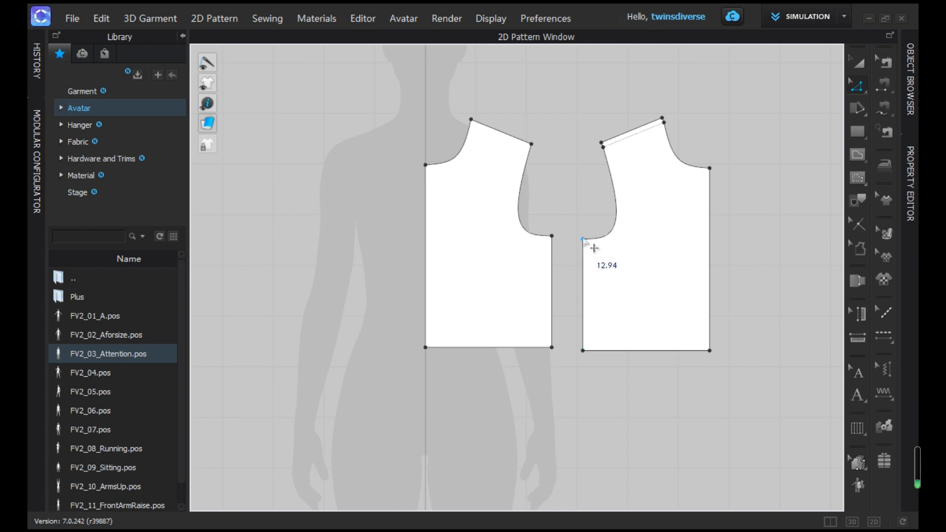
{"action": "scroll", "coordinate": [587, 226], "scroll_direction": "up", "scroll_amount": 1}
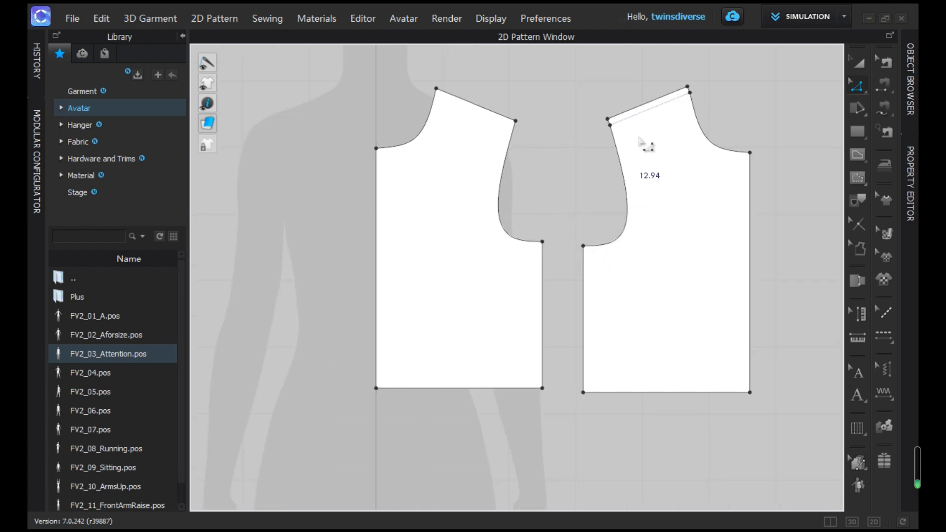
{"action": "right_click", "coordinate": [750, 153]}
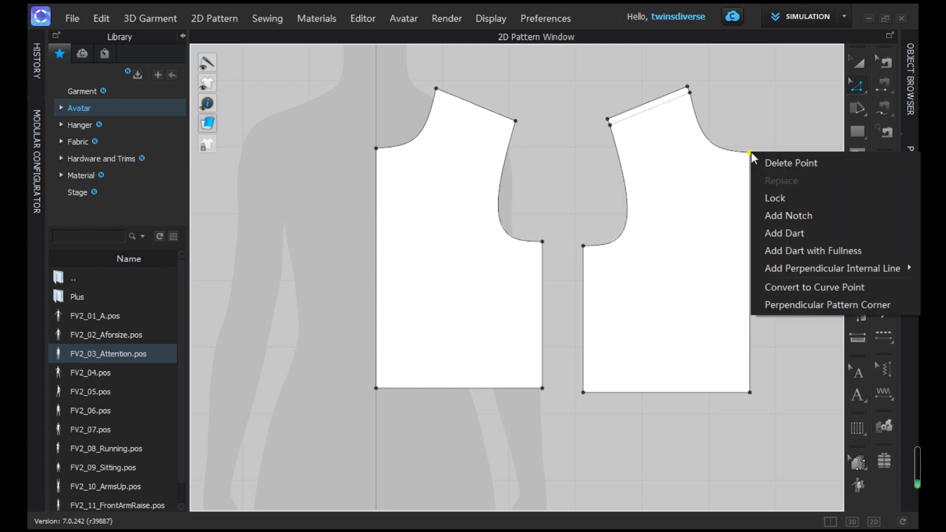
{"action": "left_click", "coordinate": [766, 161]}
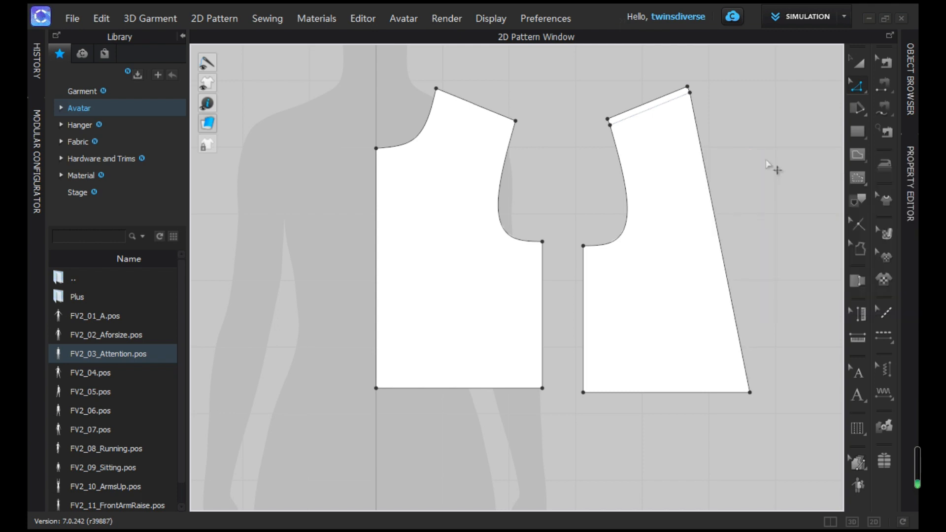
{"action": "key", "text": "ctrl+z"}
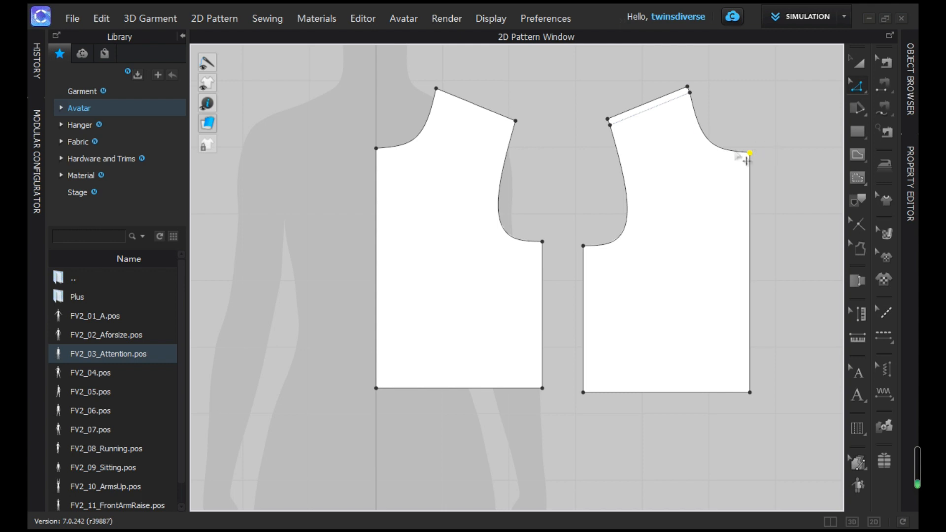
Raise the mirrored piece's centre neck point vertically by about 9.7 cm and delete the extra point just below the shoulder's neck corner.
{"action": "left_click_drag", "start_coordinate": [750, 154], "coordinate": [750, 89]}
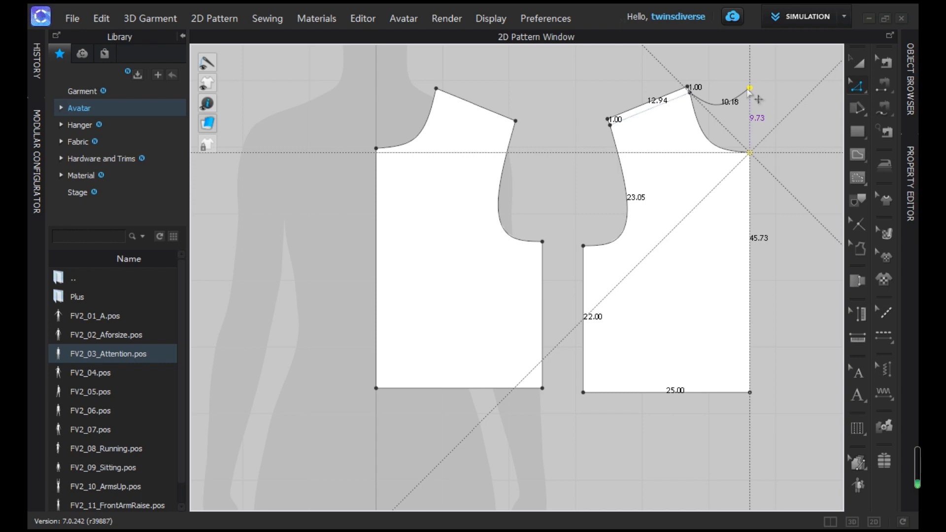
{"action": "left_click_drag", "start_coordinate": [748, 91], "coordinate": [749, 89]}
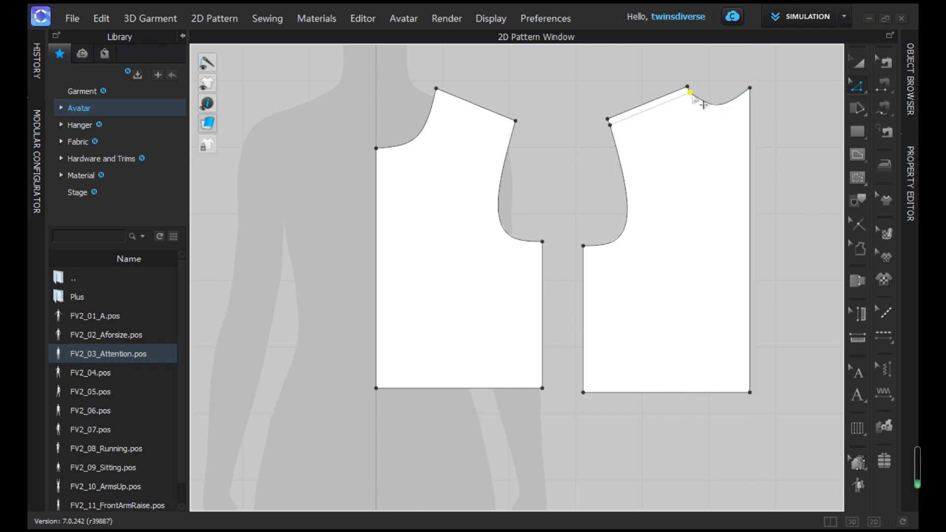
{"action": "right_click", "coordinate": [690, 93]}
{"action": "left_click", "coordinate": [715, 103]}
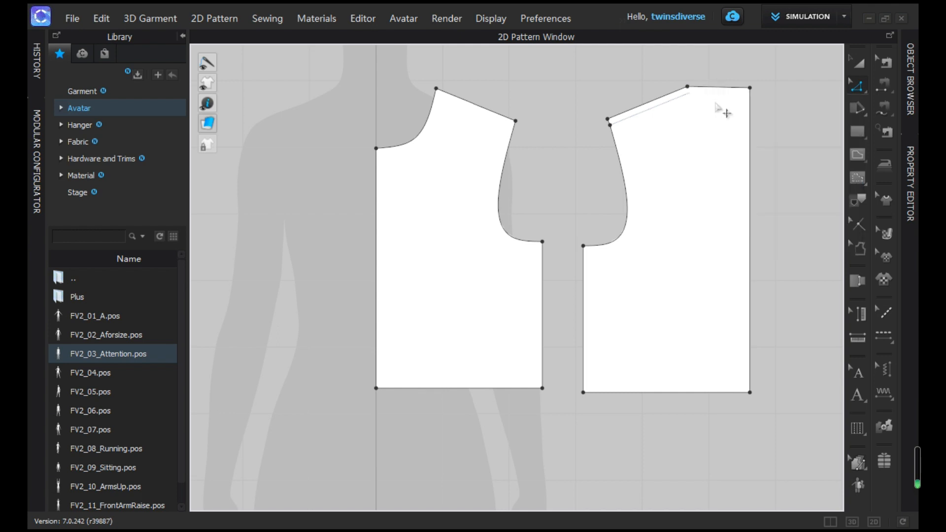
Move the mirrored piece's centre neck point straight down by 2.5 cm.
{"action": "left_click_drag", "start_coordinate": [750, 87], "coordinate": [750, 99]}
{"action": "right_click", "coordinate": [749, 99]}
{"action": "type", "text": "2.5"}
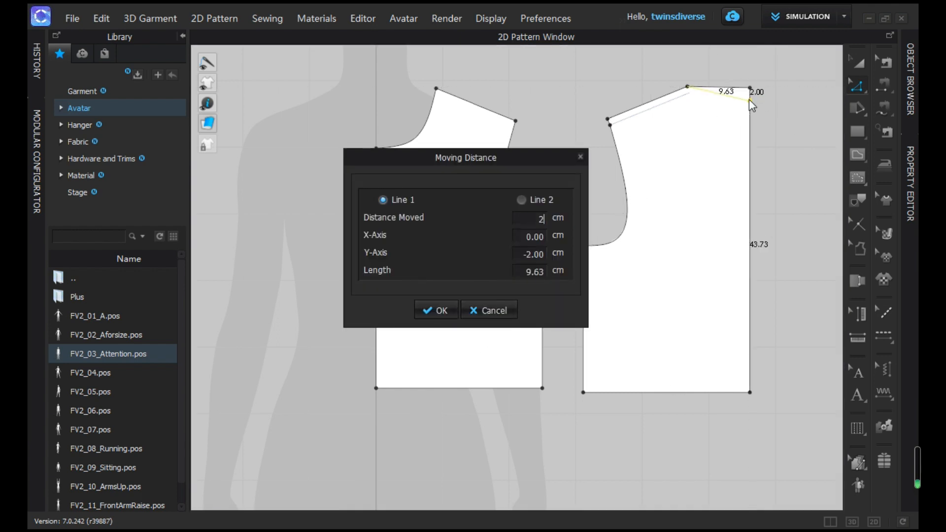
{"action": "left_click", "coordinate": [435, 311]}
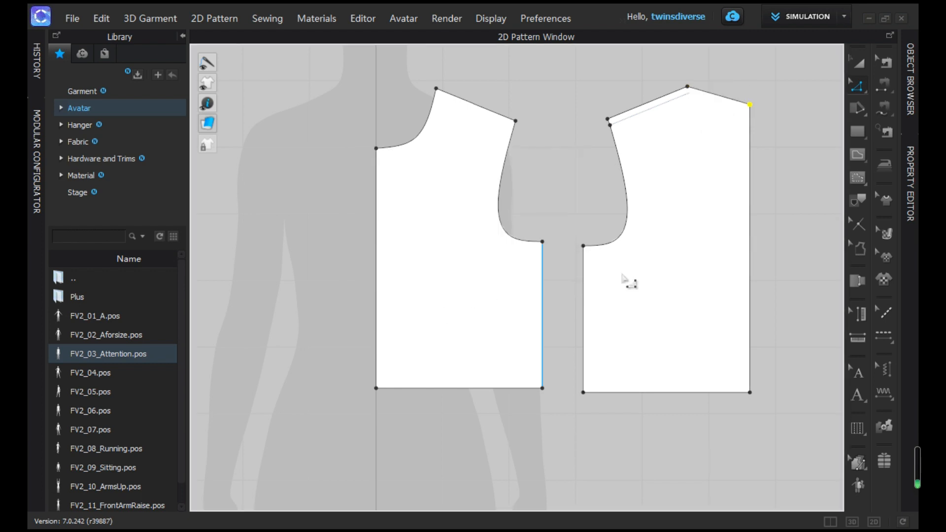
Bend the mirrored piece's straight neckline inward with a curve point near the shoulder, making it about 9.9 cm long.
{"action": "left_click", "coordinate": [858, 88]}
{"action": "left_click", "coordinate": [753, 124]}
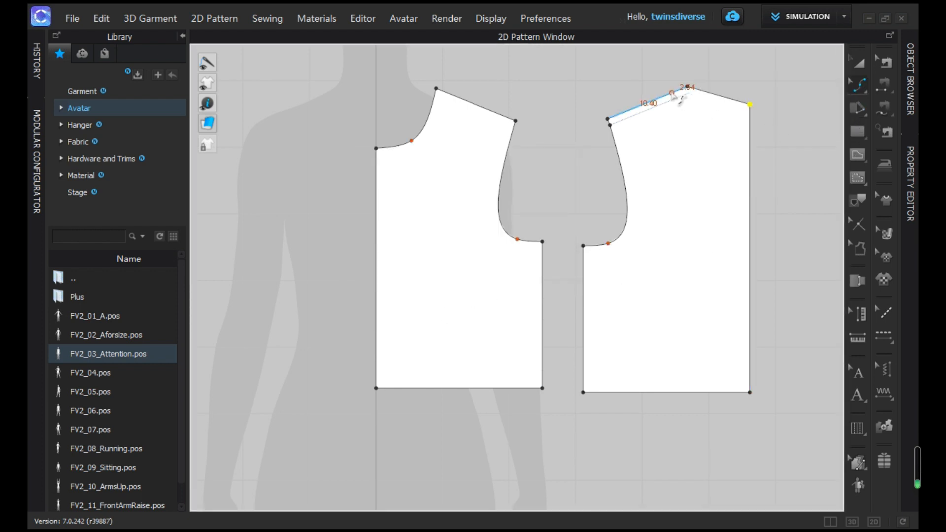
{"action": "left_click_drag", "start_coordinate": [707, 92], "coordinate": [713, 101]}
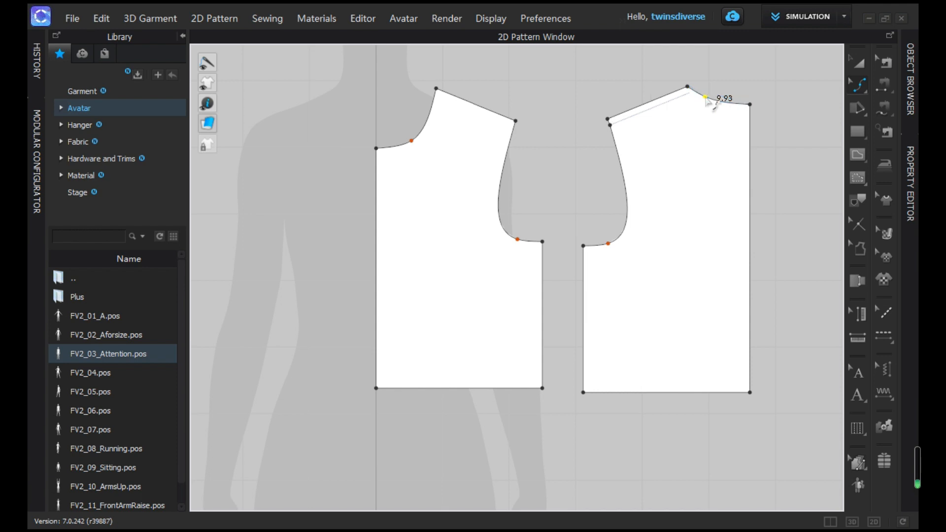
{"action": "scroll", "coordinate": [790, 103], "scroll_direction": "up", "scroll_amount": 2}
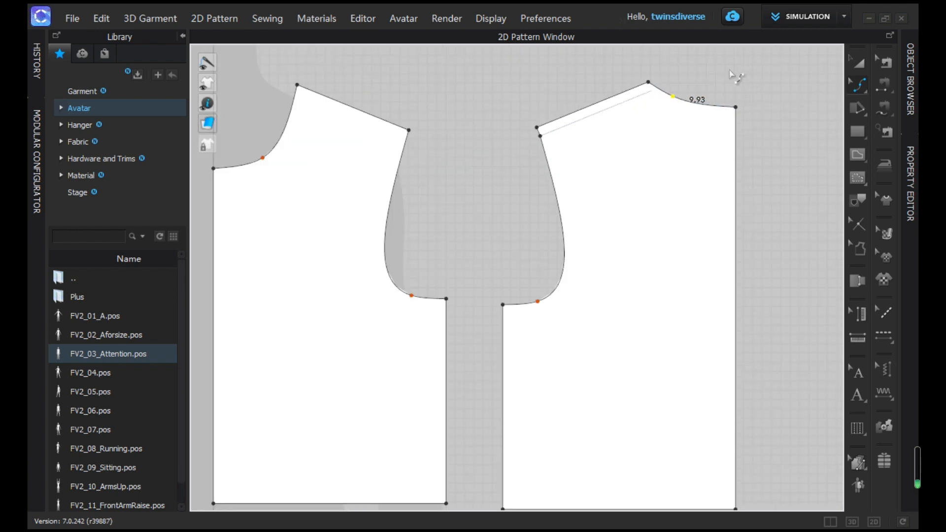
{"action": "scroll", "coordinate": [737, 108], "scroll_direction": "down", "scroll_amount": 2}
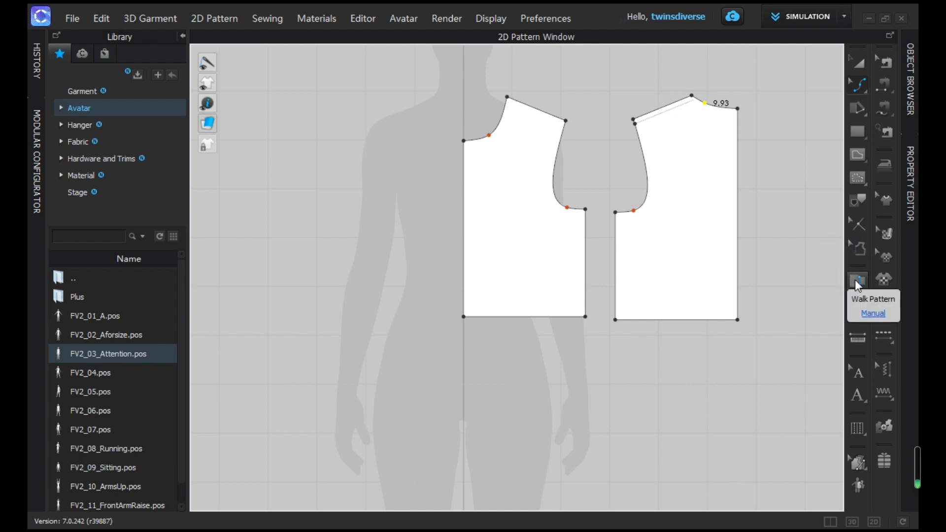
Walk the mirrored piece along the front piece's shoulder from their outer shoulder points to check the neckline and armhole transitions.
{"action": "left_click", "coordinate": [857, 282]}
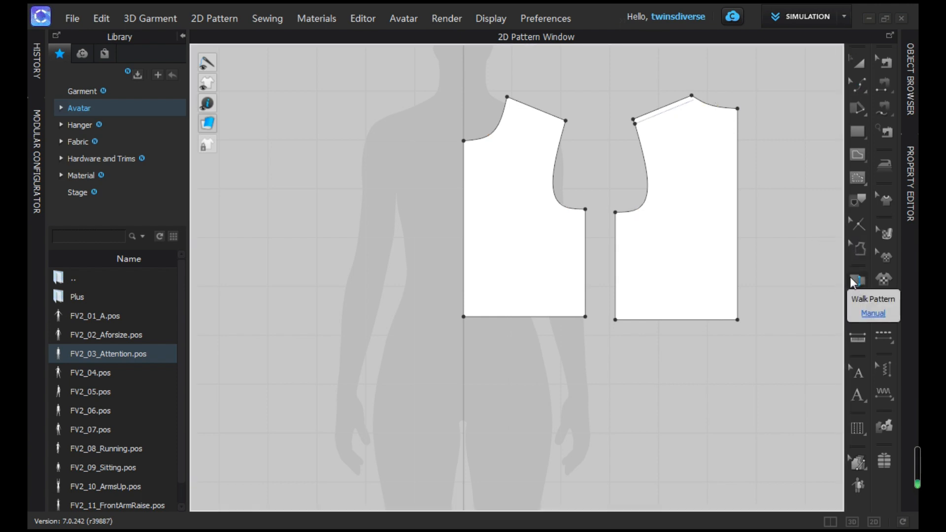
{"action": "left_click", "coordinate": [634, 120]}
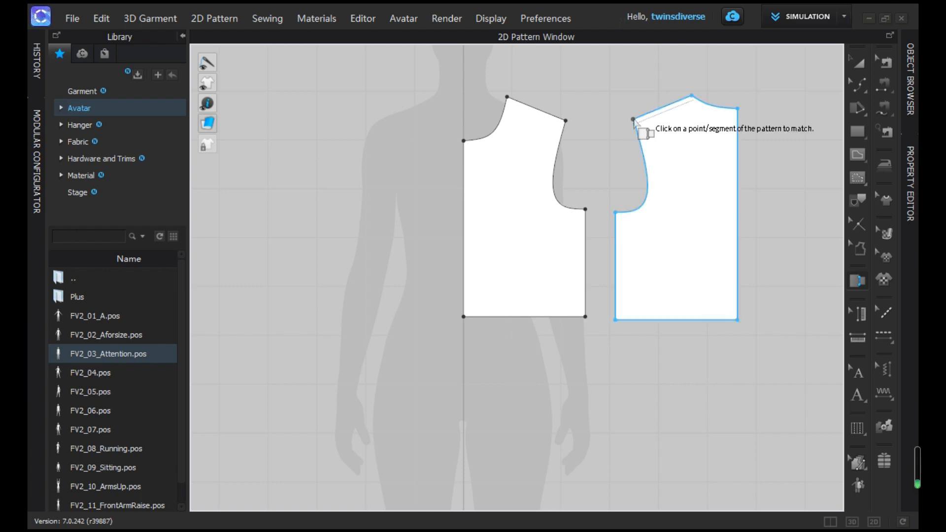
{"action": "left_click", "coordinate": [565, 121]}
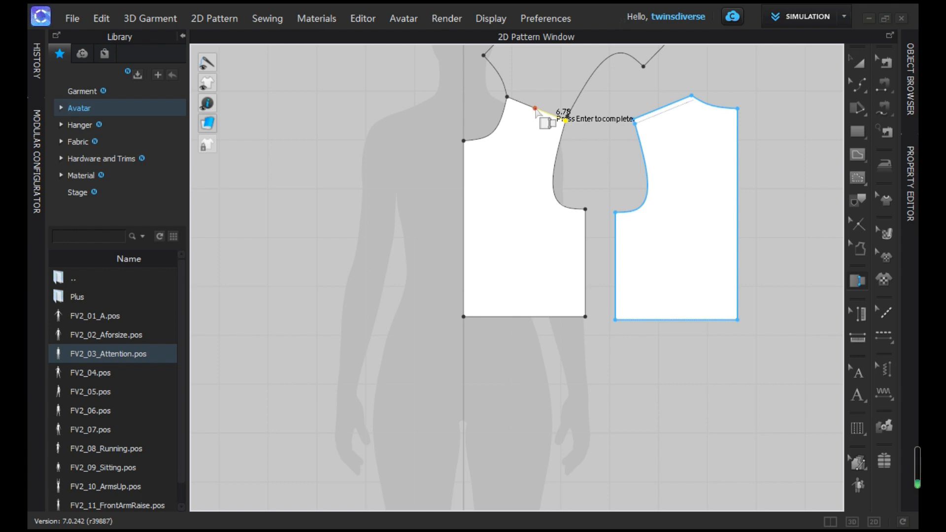
{"action": "middle_click_drag", "start_coordinate": [531, 110], "coordinate": [522, 251]}
{"action": "scroll", "coordinate": [522, 252], "scroll_direction": "down", "scroll_amount": 2}
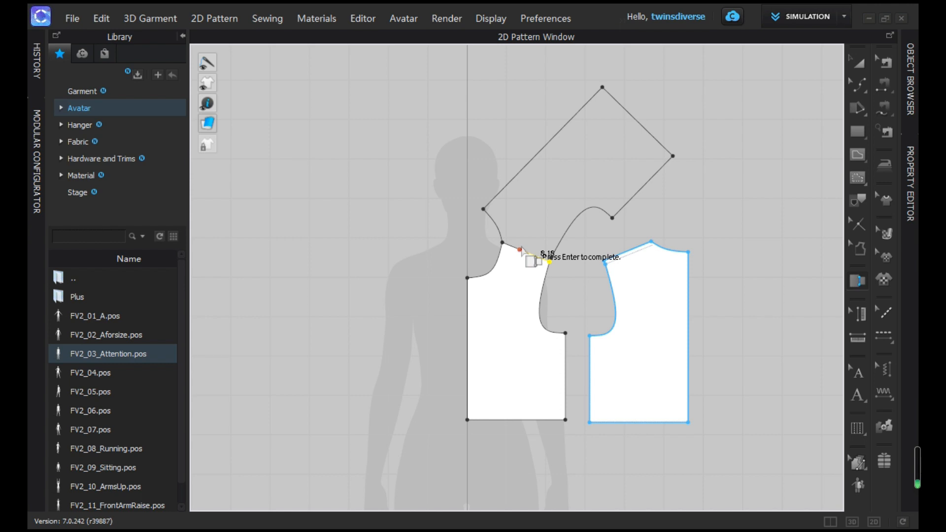
{"action": "left_click", "coordinate": [859, 64]}
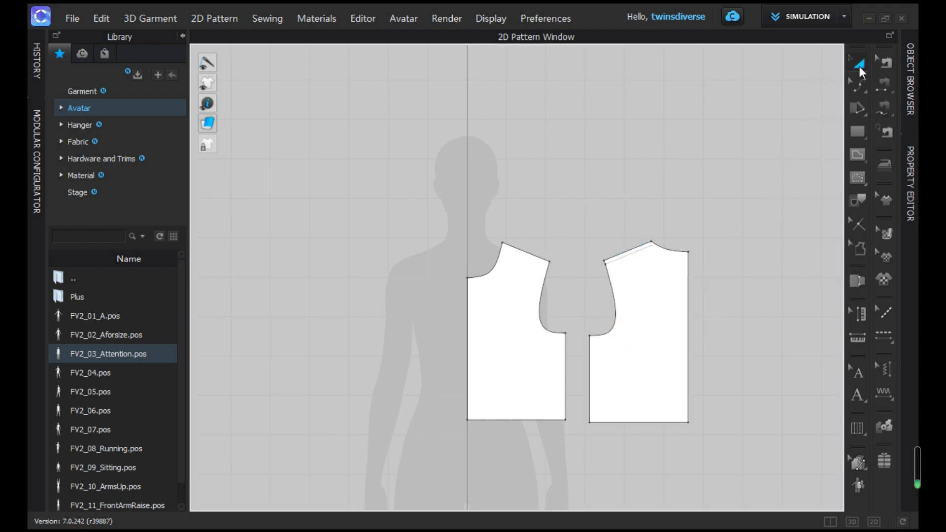
Move the mirrored bodice piece horizontally farther away from the front piece and deselect it.
{"action": "middle_click_drag", "start_coordinate": [710, 200], "coordinate": [646, 138]}
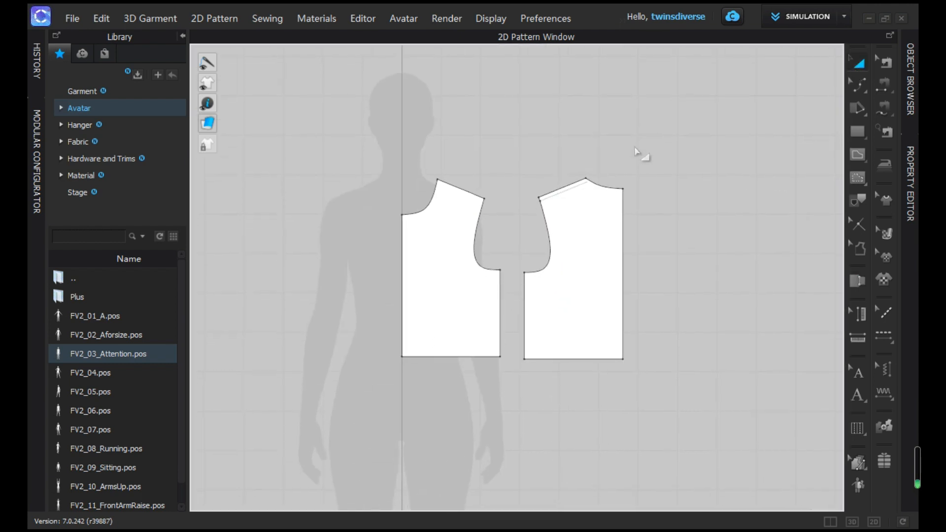
{"action": "left_click_drag", "start_coordinate": [584, 251], "coordinate": [663, 249]}
{"action": "left_click", "coordinate": [732, 258]}
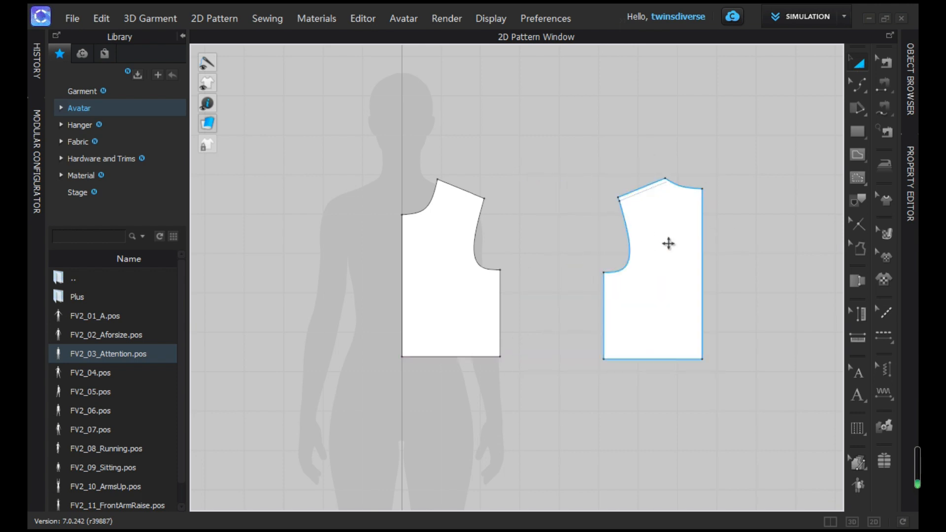
Lower the front piece's centre hem point straight down by 1 cm with Edit Pattern.
{"action": "left_click", "coordinate": [860, 88]}
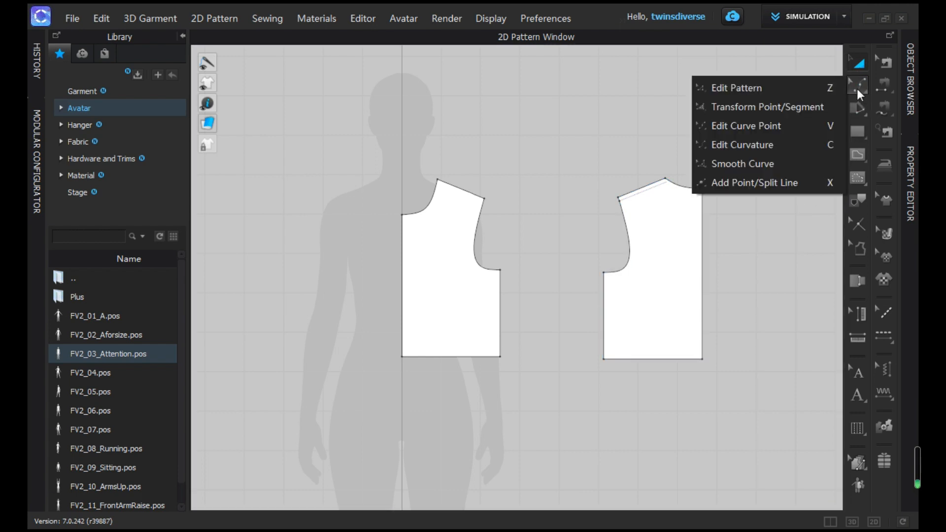
{"action": "left_click", "coordinate": [827, 91]}
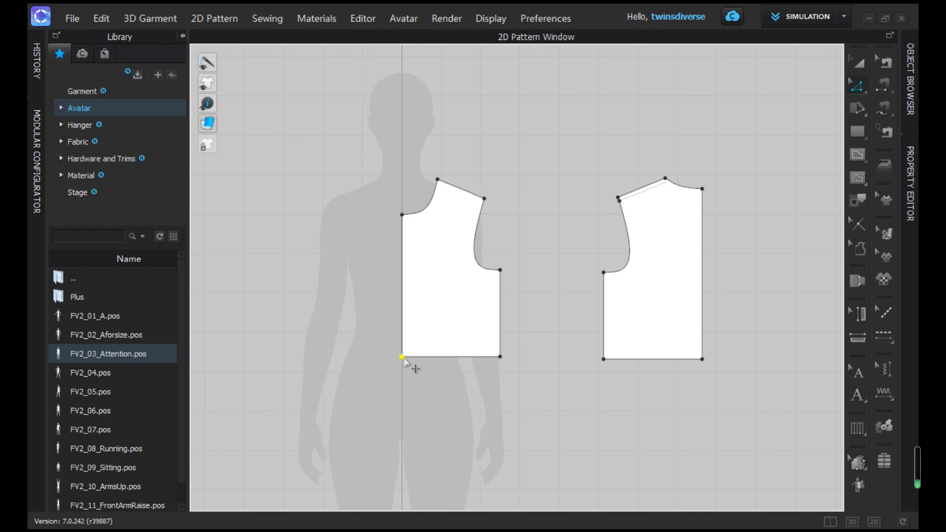
{"action": "left_click_drag", "start_coordinate": [403, 360], "coordinate": [405, 362]}
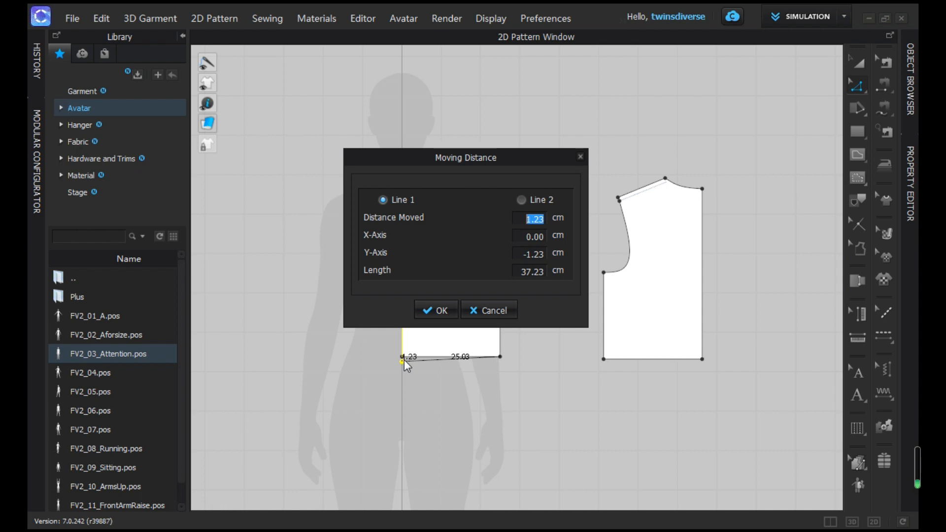
{"action": "type", "text": "1"}
{"action": "left_click", "coordinate": [435, 310]}
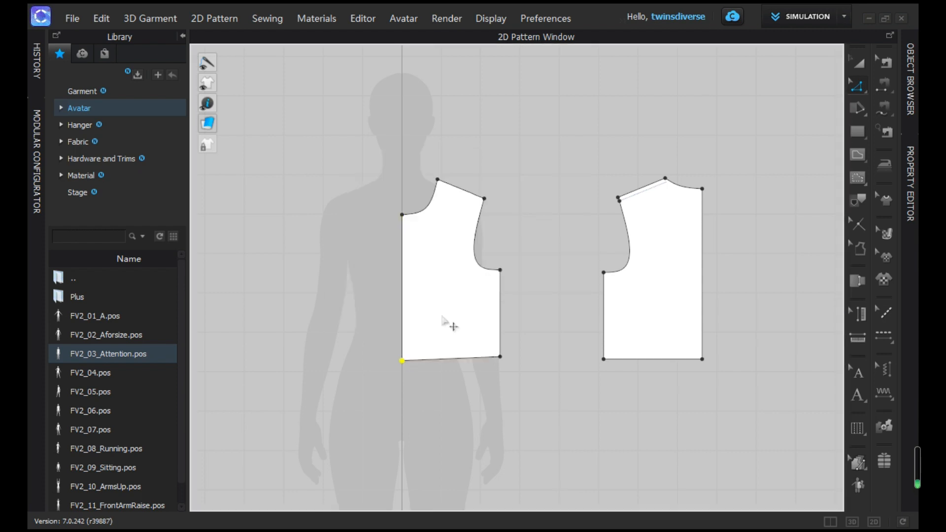
Raise the mirrored piece's centre hem point straight up by about 1 cm.
{"action": "left_click_drag", "start_coordinate": [702, 359], "coordinate": [701, 354]}
{"action": "right_click", "coordinate": [702, 354]}
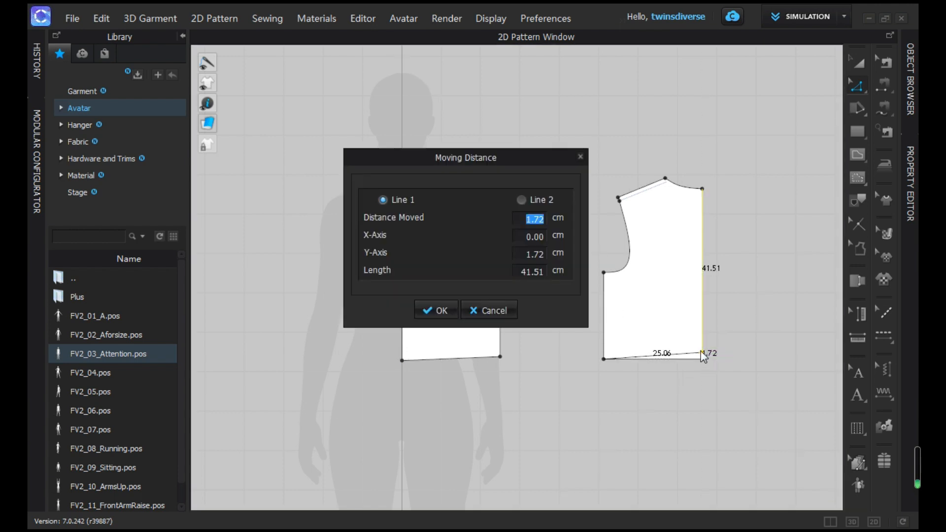
{"action": "type", "text": "2"}
{"action": "left_click", "coordinate": [451, 311]}
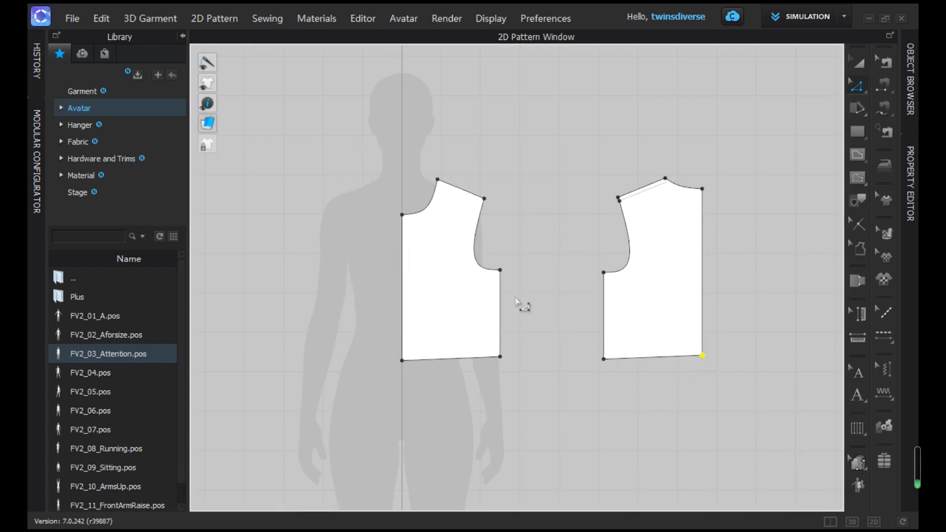
Add a curve point on the mirrored piece's slanted hem near the centre line and delete the surplus curve point beside it.
{"action": "left_click", "coordinate": [857, 86]}
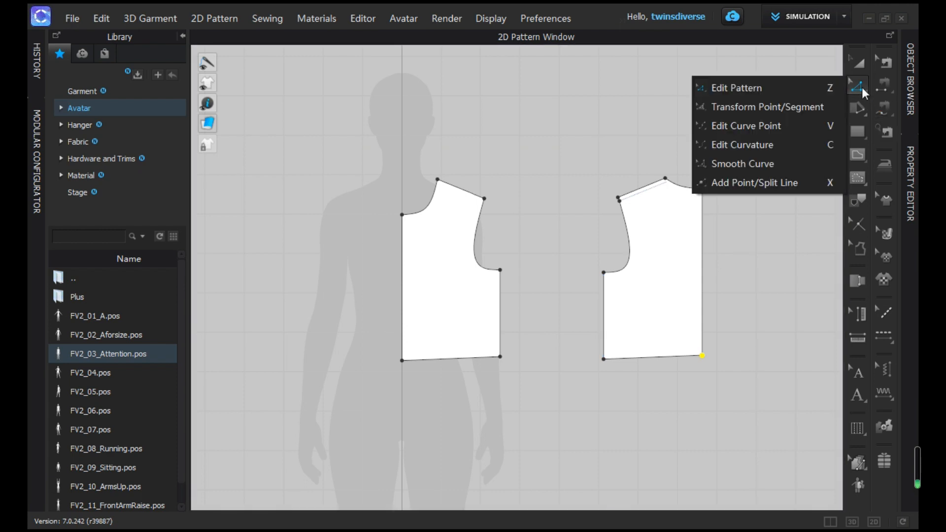
{"action": "left_click", "coordinate": [827, 129]}
{"action": "scroll", "coordinate": [703, 292], "scroll_direction": "up", "scroll_amount": 8}
{"action": "middle_click_drag", "start_coordinate": [682, 380], "coordinate": [597, 344]}
{"action": "scroll", "coordinate": [606, 337], "scroll_direction": "up", "scroll_amount": 3}
{"action": "scroll", "coordinate": [616, 340], "scroll_direction": "down", "scroll_amount": 2}
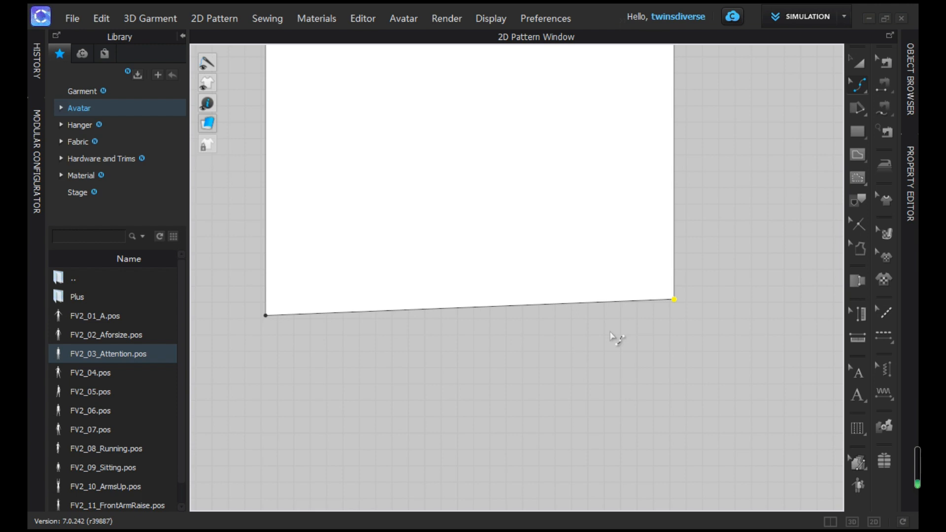
{"action": "left_click", "coordinate": [620, 302]}
{"action": "scroll", "coordinate": [625, 311], "scroll_direction": "up", "scroll_amount": 3}
{"action": "middle_click_drag", "start_coordinate": [619, 312], "coordinate": [541, 319]}
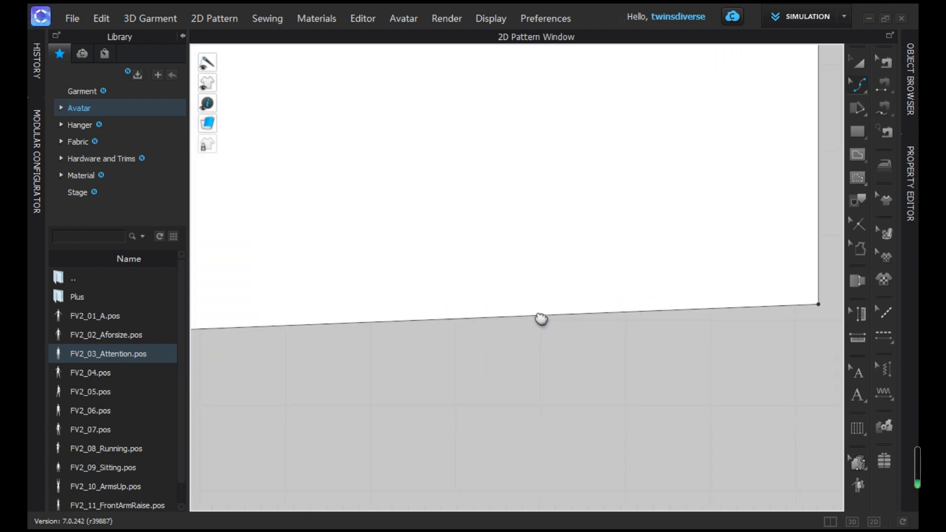
{"action": "scroll", "coordinate": [540, 319], "scroll_direction": "down", "scroll_amount": 2}
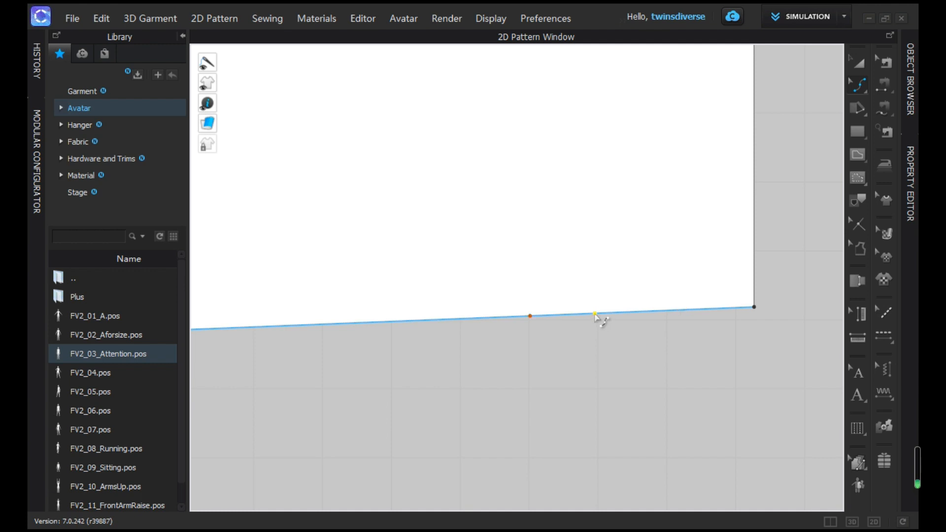
{"action": "left_click_drag", "start_coordinate": [595, 315], "coordinate": [595, 317]}
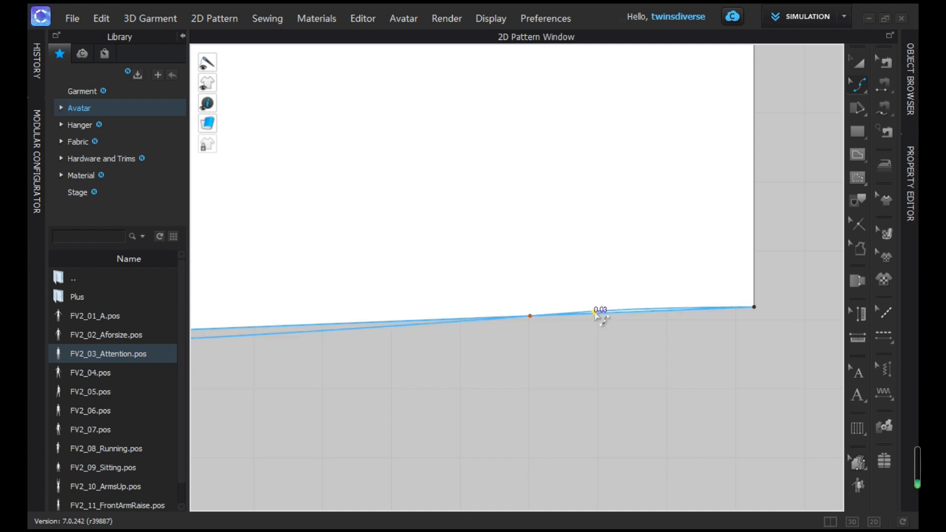
{"action": "right_click", "coordinate": [531, 317]}
{"action": "left_click", "coordinate": [554, 328]}
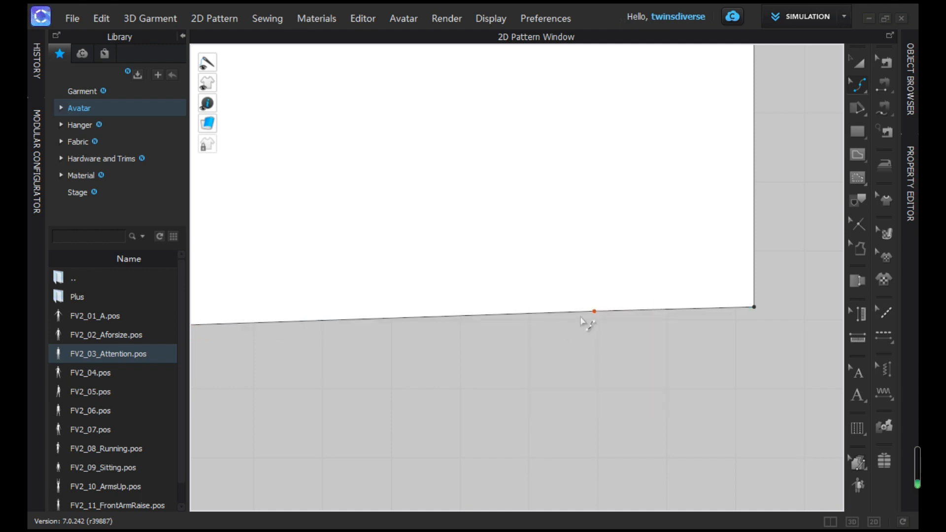
Move the mirrored hem's curve point slightly upward so the hem meets the centre line squarely, making it about 25.03 cm long.
{"action": "scroll", "coordinate": [594, 320], "scroll_direction": "down", "scroll_amount": 2}
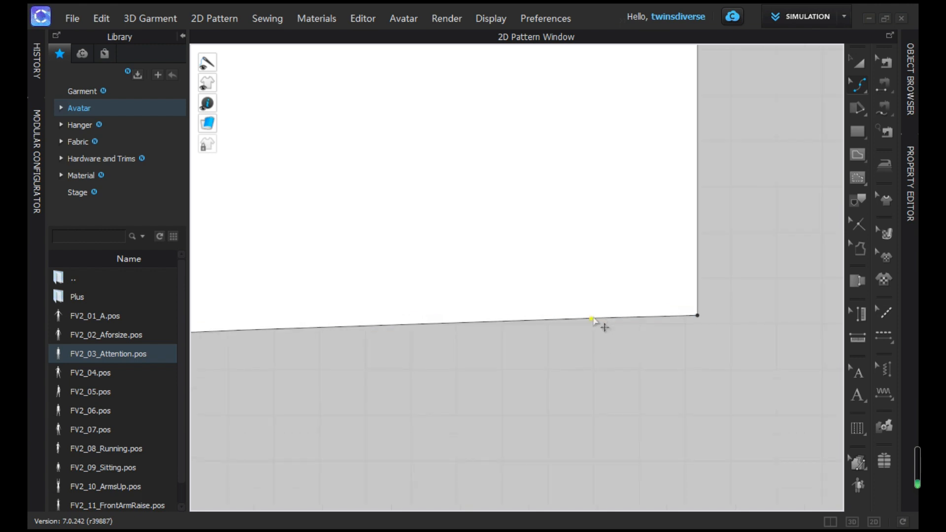
{"action": "left_click_drag", "start_coordinate": [591, 318], "coordinate": [602, 323]}
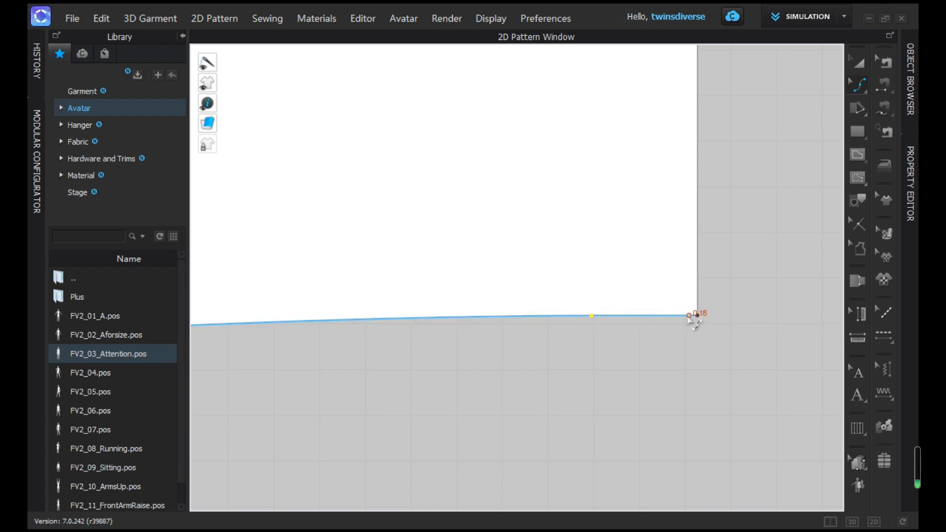
{"action": "scroll", "coordinate": [652, 357], "scroll_direction": "down", "scroll_amount": 2}
{"action": "scroll", "coordinate": [652, 357], "scroll_direction": "down", "scroll_amount": 3}
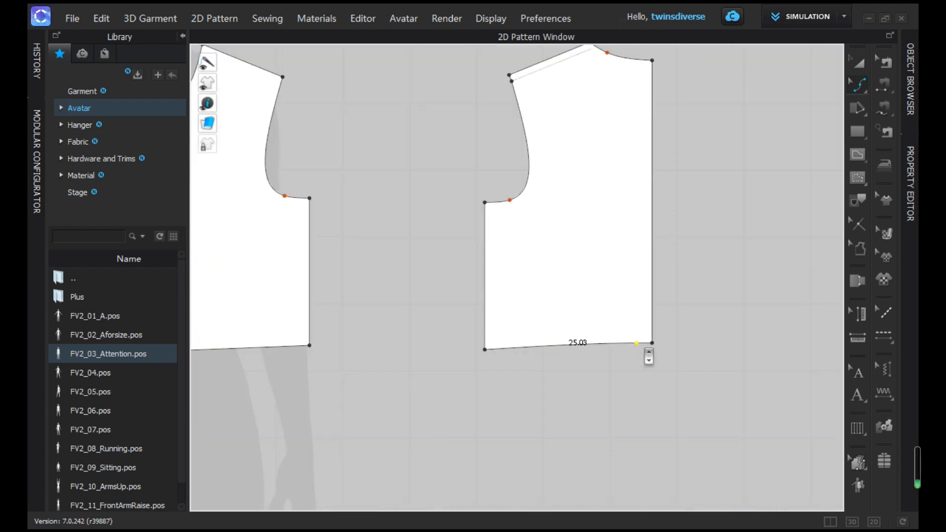
Add a curve point on the front piece's hem near the centre and pull it slightly down, making the hem about 25.03 cm long.
{"action": "middle_click_drag", "start_coordinate": [556, 363], "coordinate": [657, 374]}
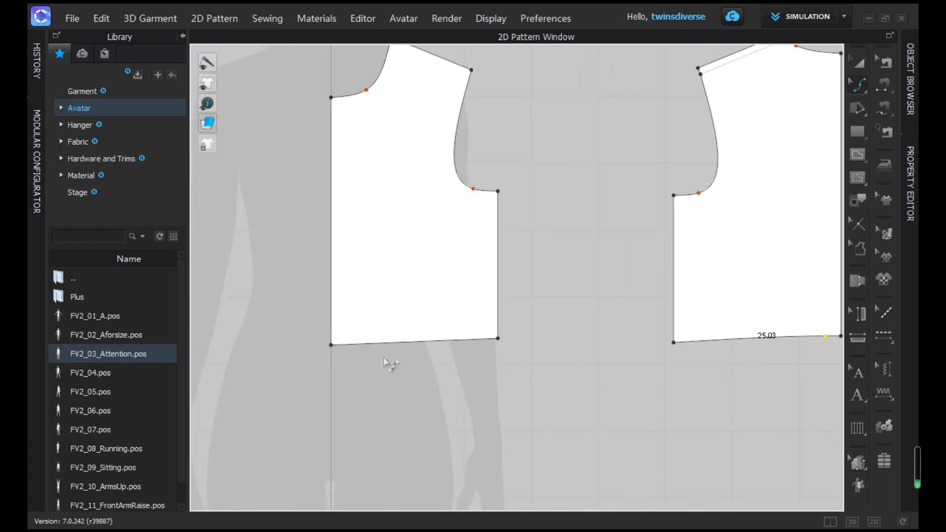
{"action": "scroll", "coordinate": [380, 363], "scroll_direction": "up", "scroll_amount": 3}
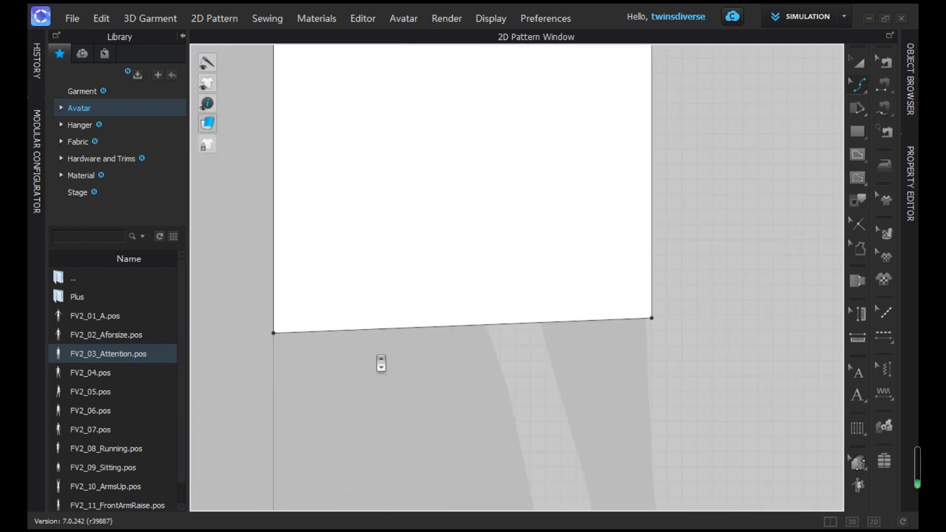
{"action": "left_click", "coordinate": [333, 331]}
{"action": "scroll", "coordinate": [333, 331], "scroll_direction": "up", "scroll_amount": 2}
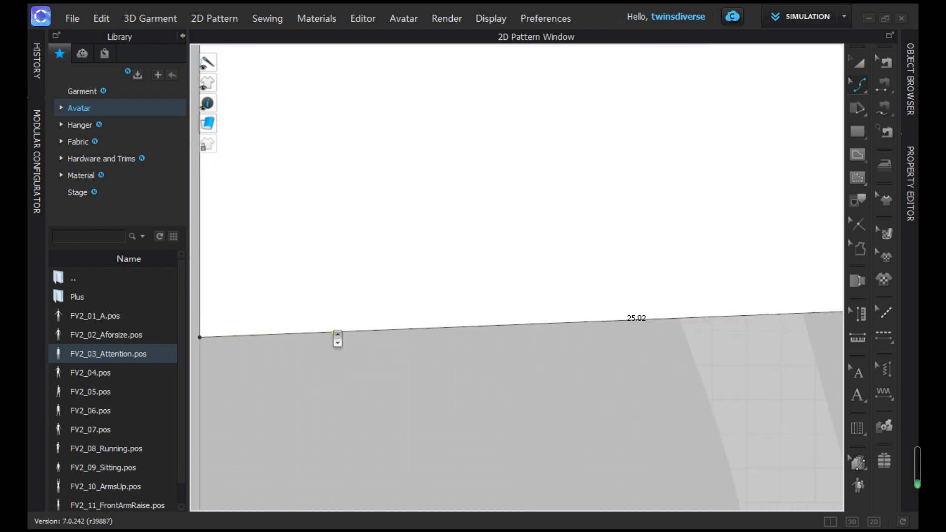
{"action": "scroll", "coordinate": [424, 327], "scroll_direction": "down", "scroll_amount": 1}
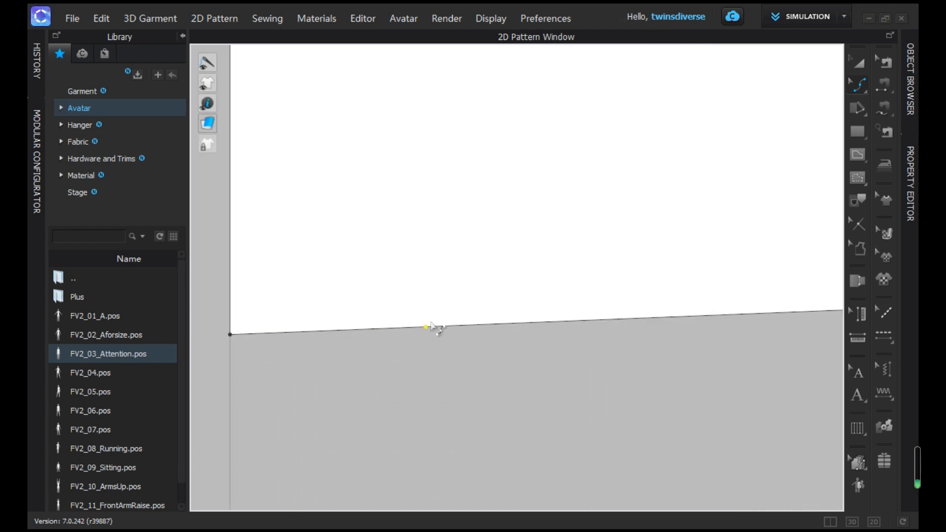
{"action": "left_click_drag", "start_coordinate": [425, 327], "coordinate": [427, 336]}
{"action": "scroll", "coordinate": [427, 336], "scroll_direction": "down", "scroll_amount": 5}
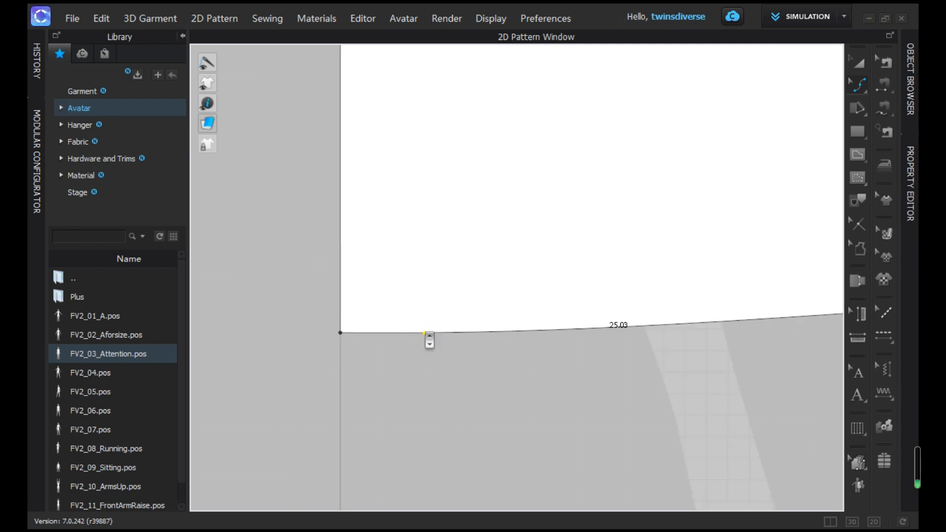
{"action": "middle_click_drag", "start_coordinate": [426, 336], "coordinate": [365, 344]}
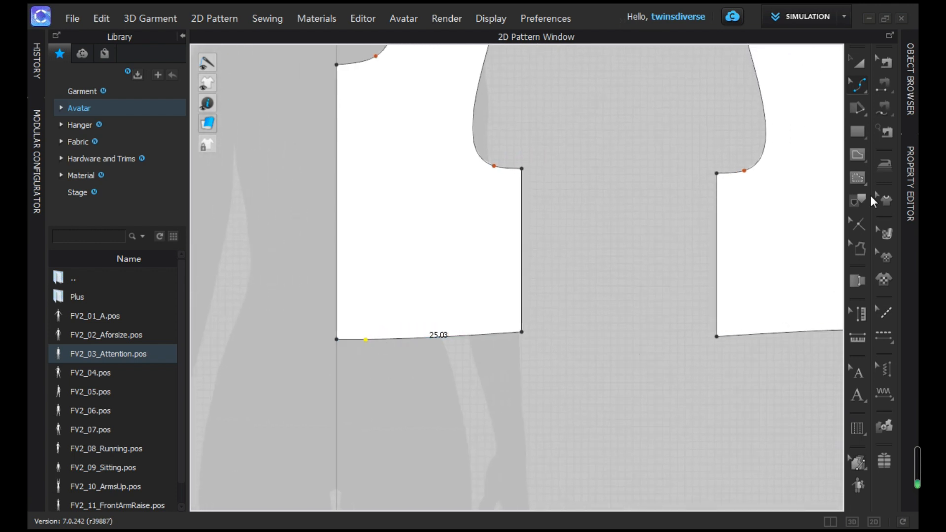
Walk the mirrored piece along the front piece's side seam from their lower side corners to check the hem and armhole transitions.
{"action": "left_click", "coordinate": [857, 277]}
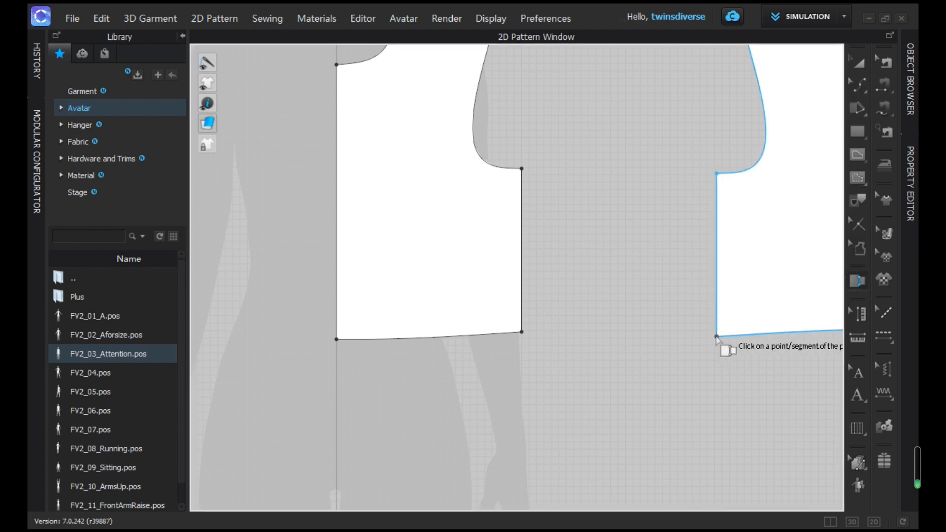
{"action": "left_click", "coordinate": [521, 332]}
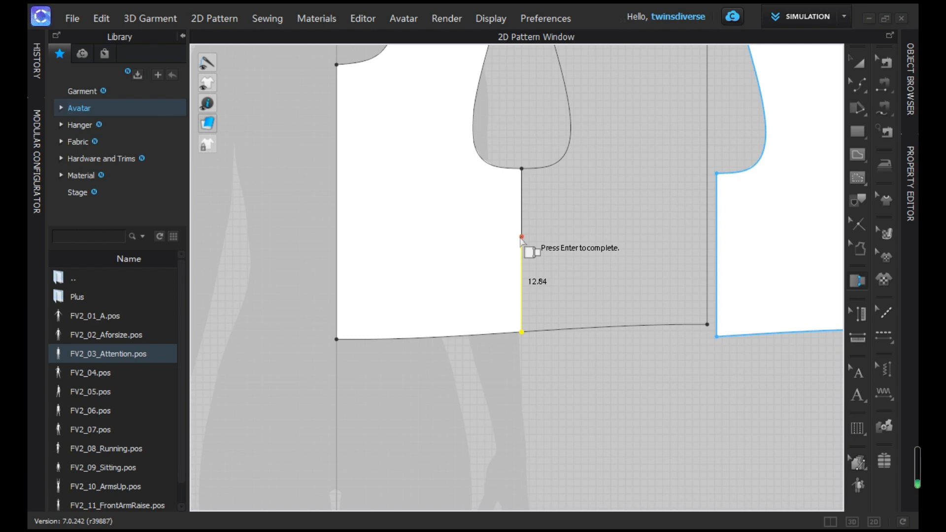
{"action": "scroll", "coordinate": [521, 239], "scroll_direction": "down", "scroll_amount": 2}
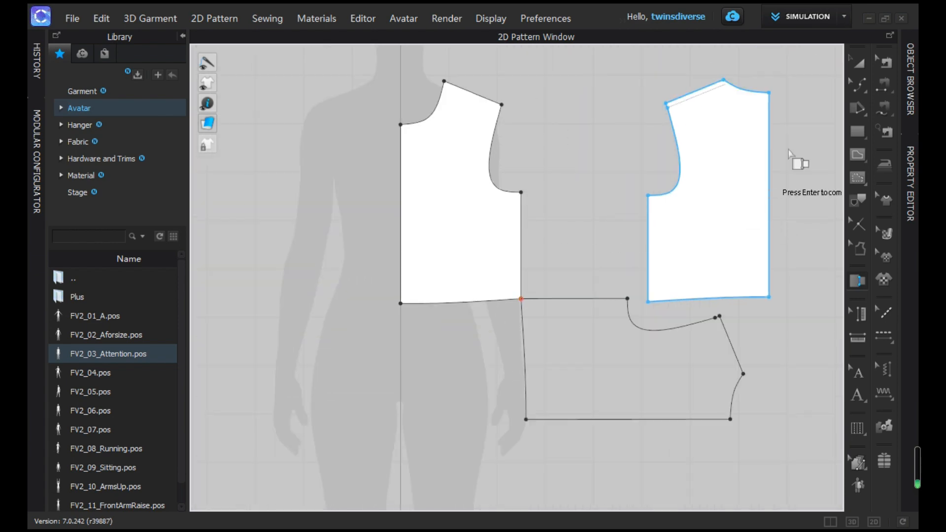
{"action": "left_click", "coordinate": [860, 65]}
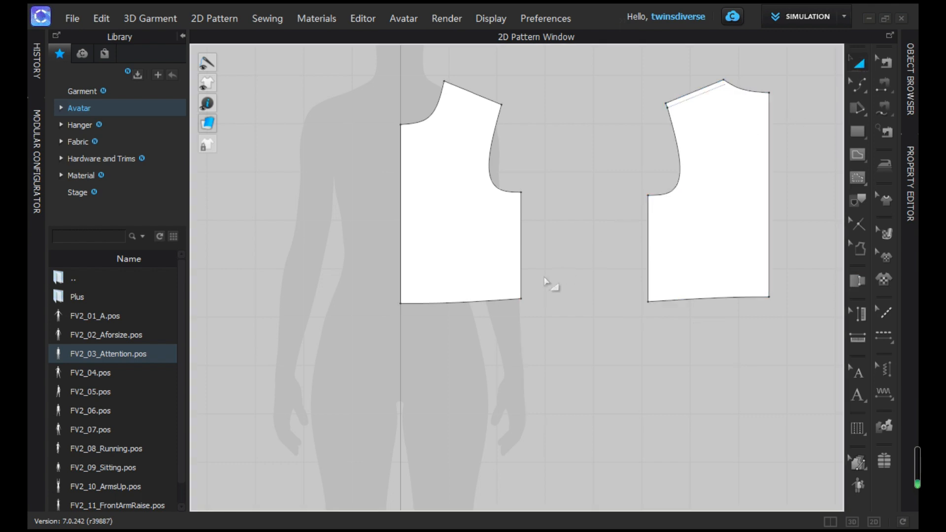
{"action": "scroll", "coordinate": [461, 343], "scroll_direction": "down", "scroll_amount": 2}
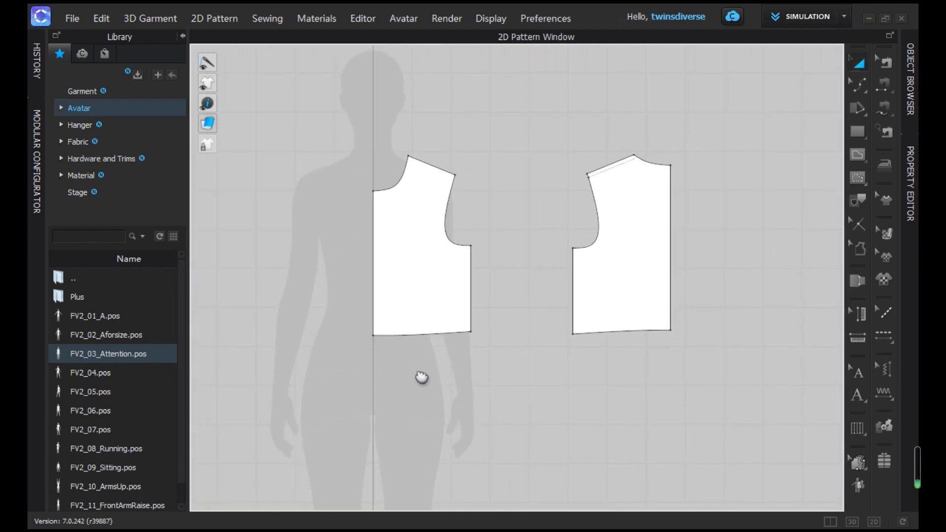